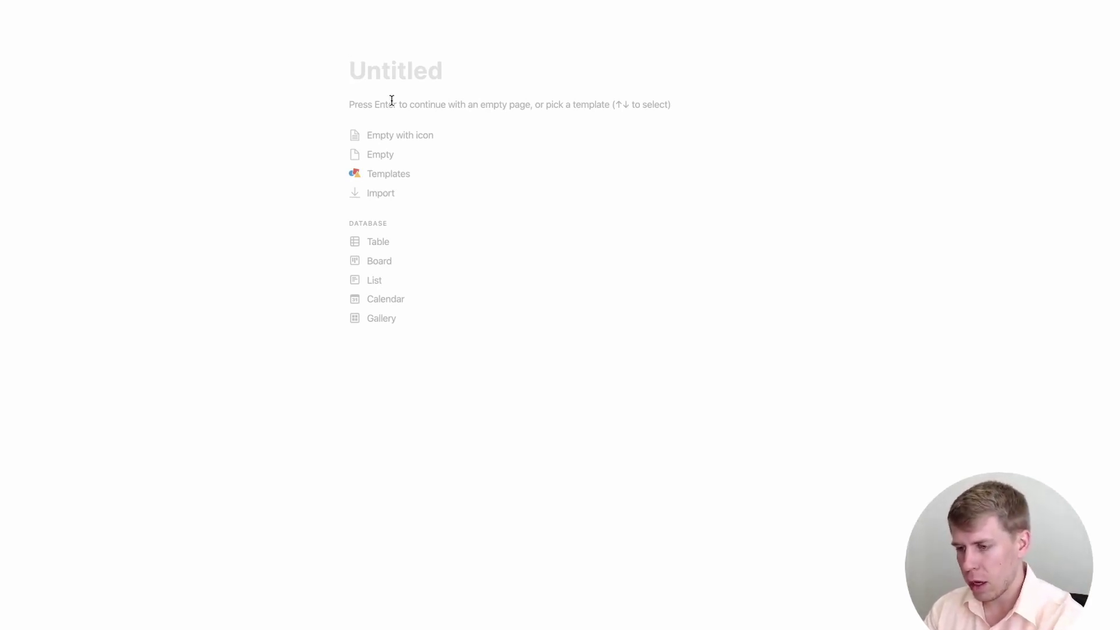
Title the new page "Calendar" and continue into its empty body
text(Cale)
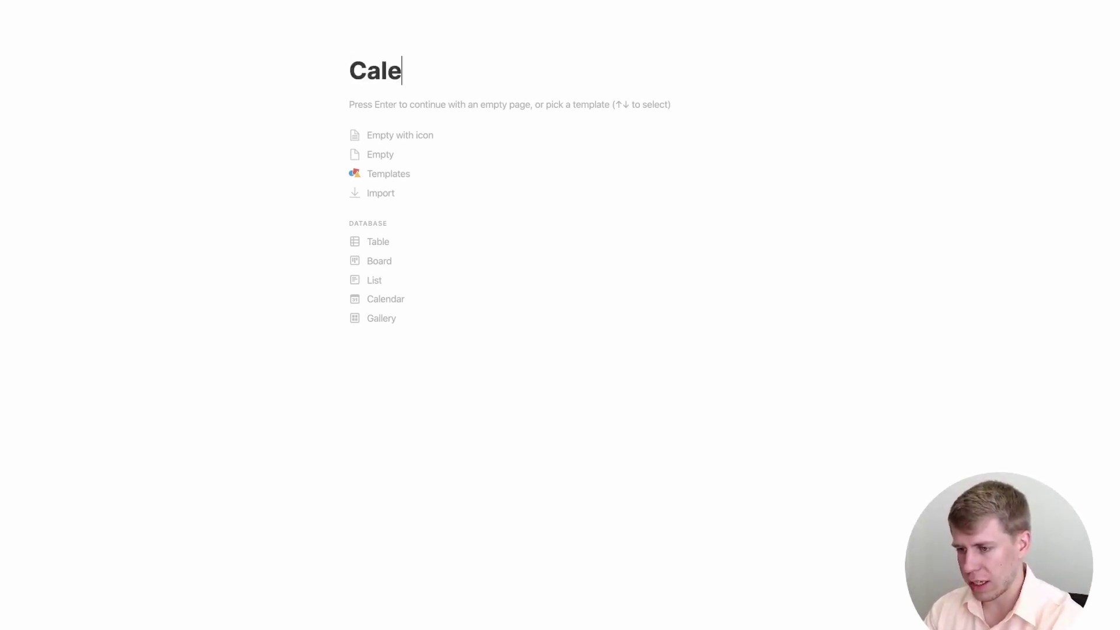
text(ndar)
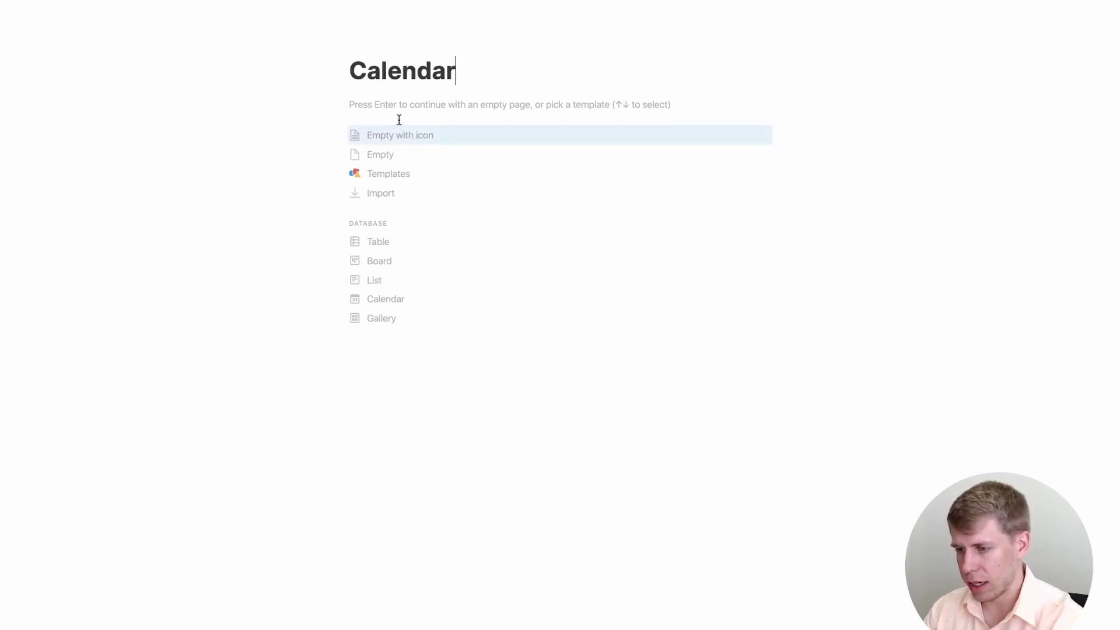
key(Return)
Insert an inline calendar on the page and title it with the owner's first name in possessive form followed by "Calendar"
text(/)
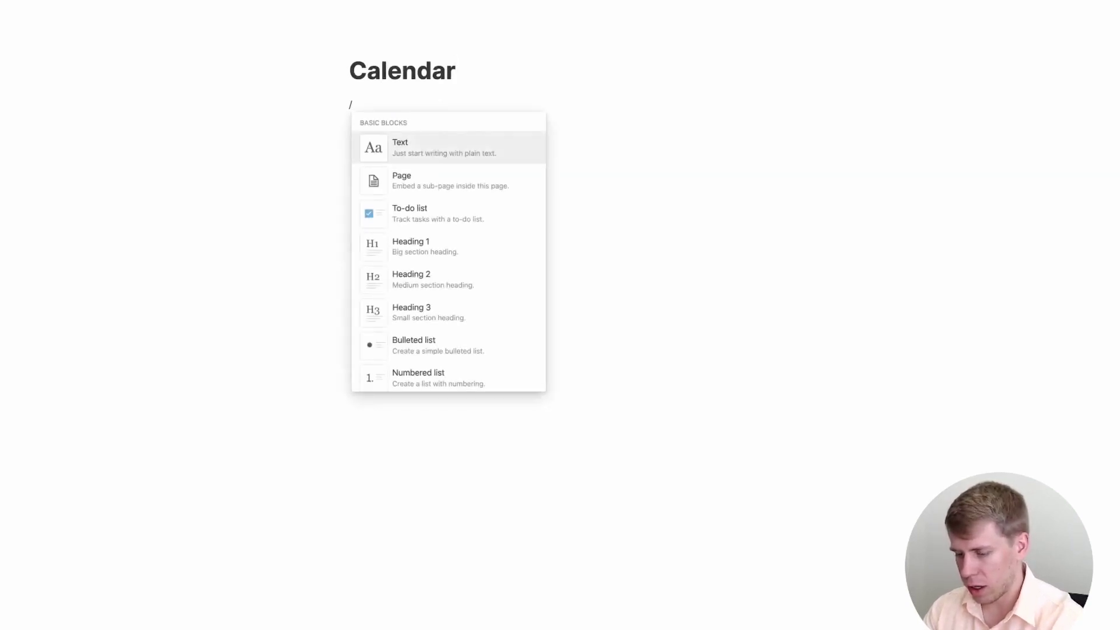
text(calend)
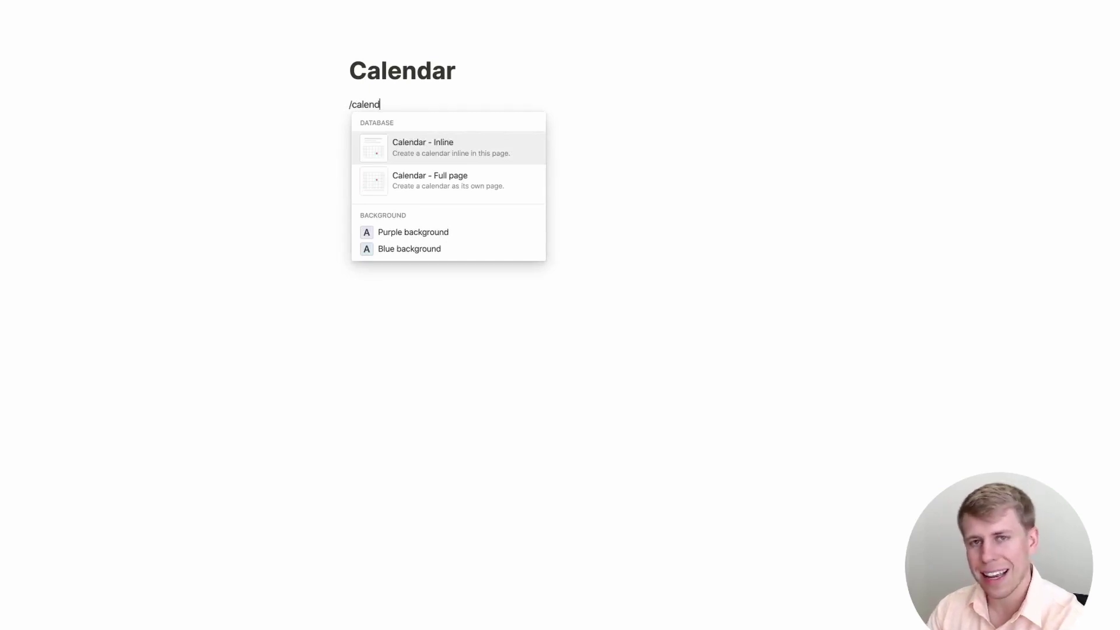
key(Return)
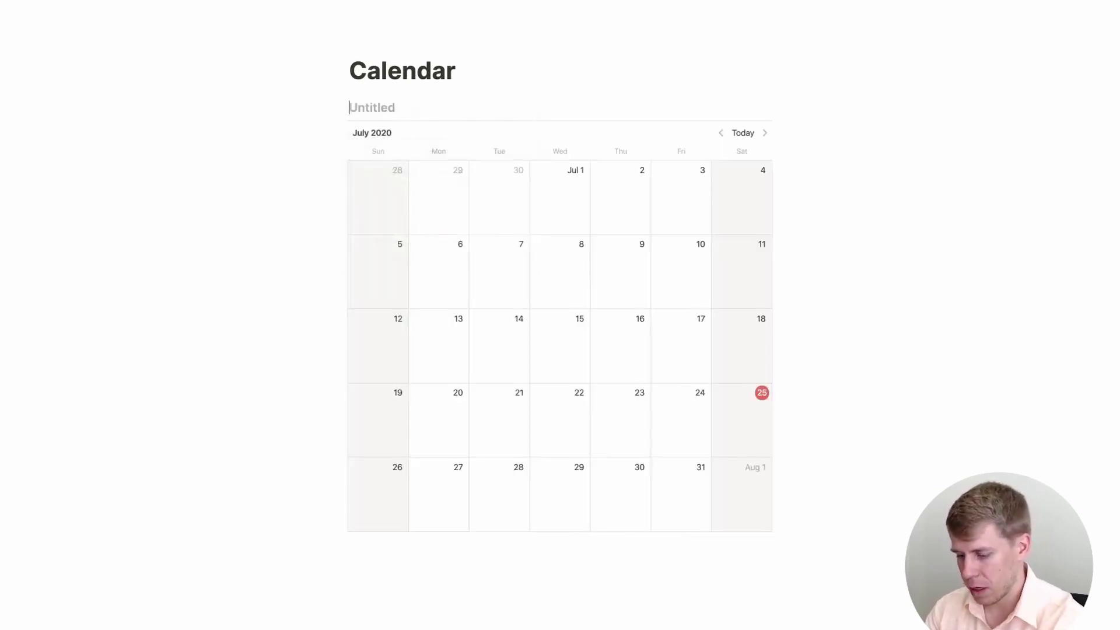
text(Daniel's )
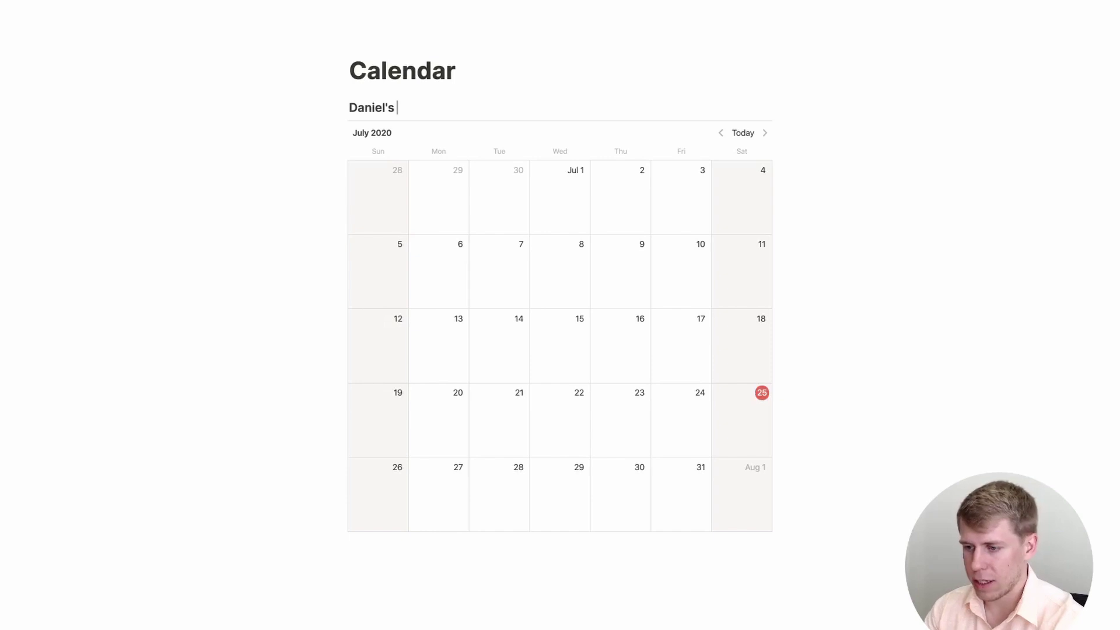
text(Calendar)
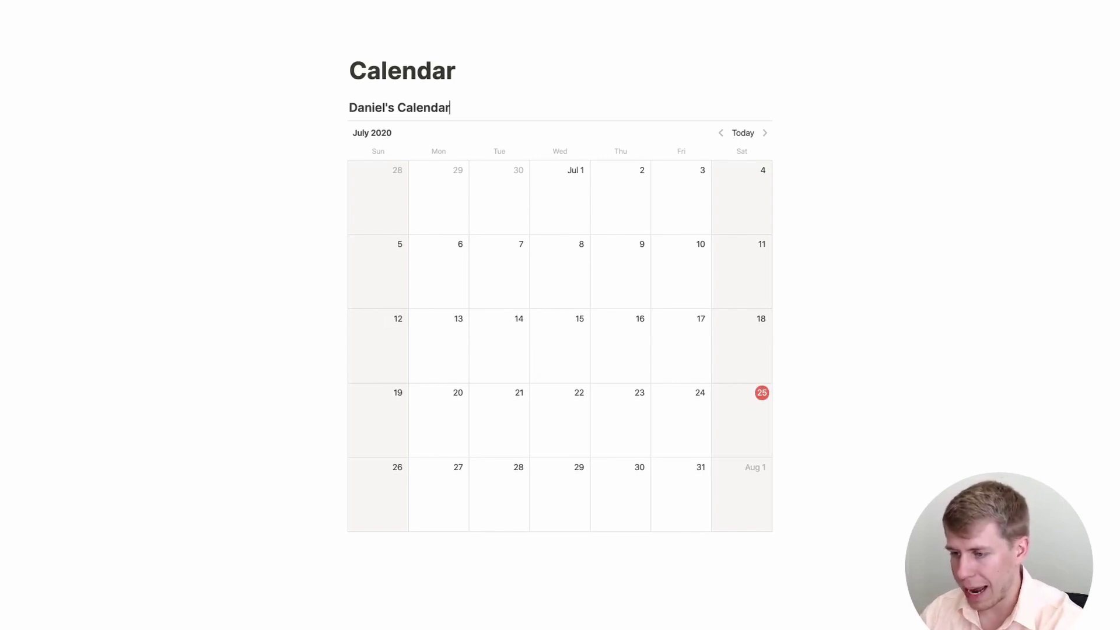
Create a calendar entry titled "Love My Wife" dated July 26, 2020, and return to the calendar
scroll(303, 346, down, 1)
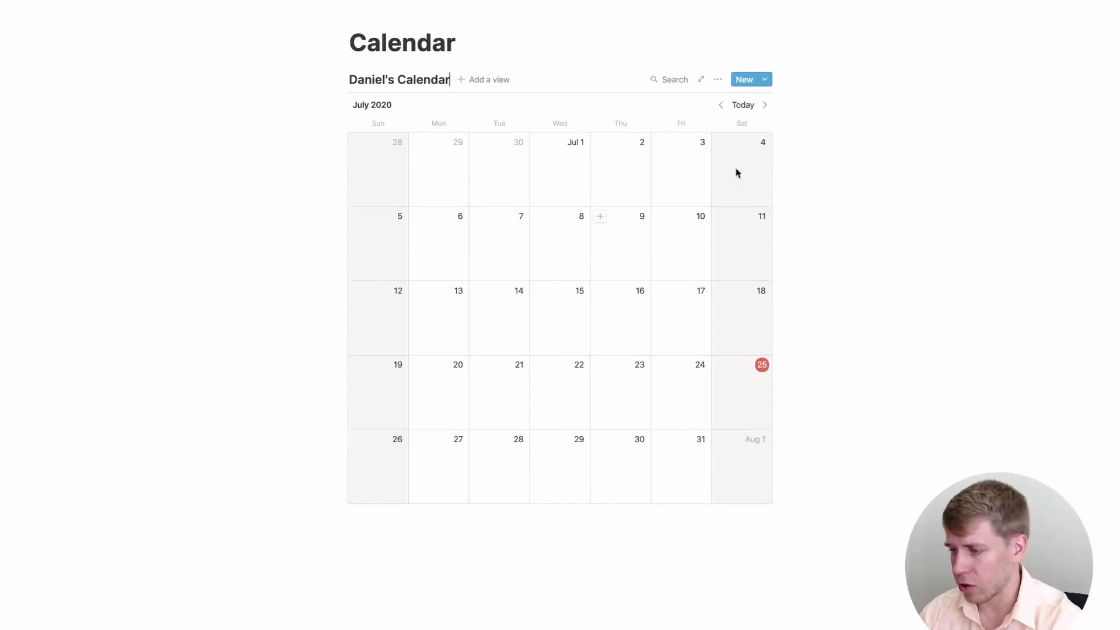
click(746, 80)
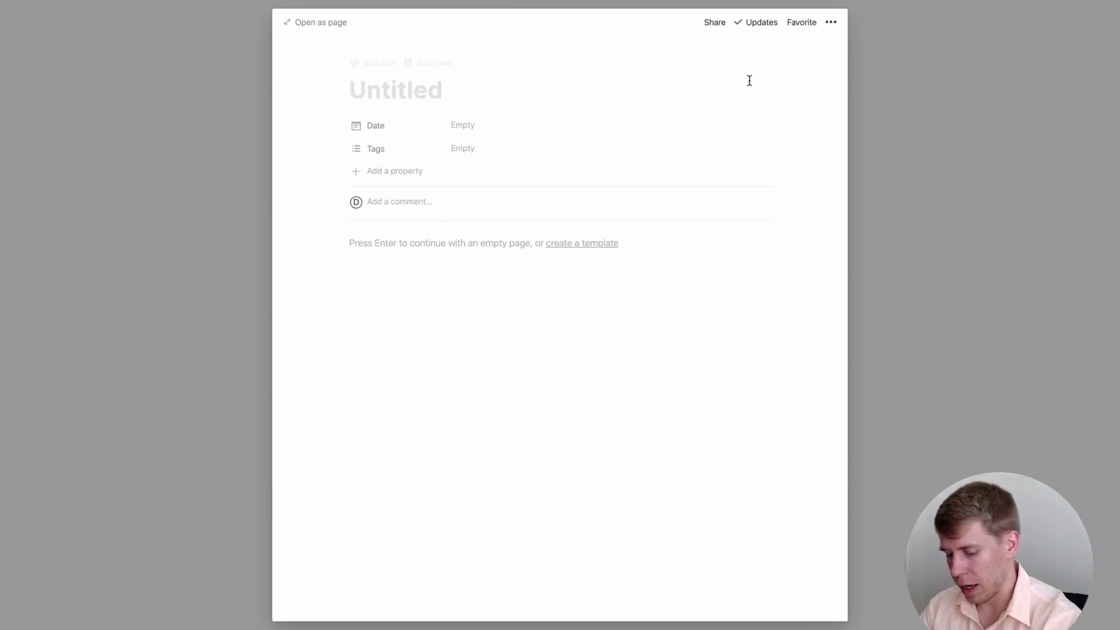
text(Lo)
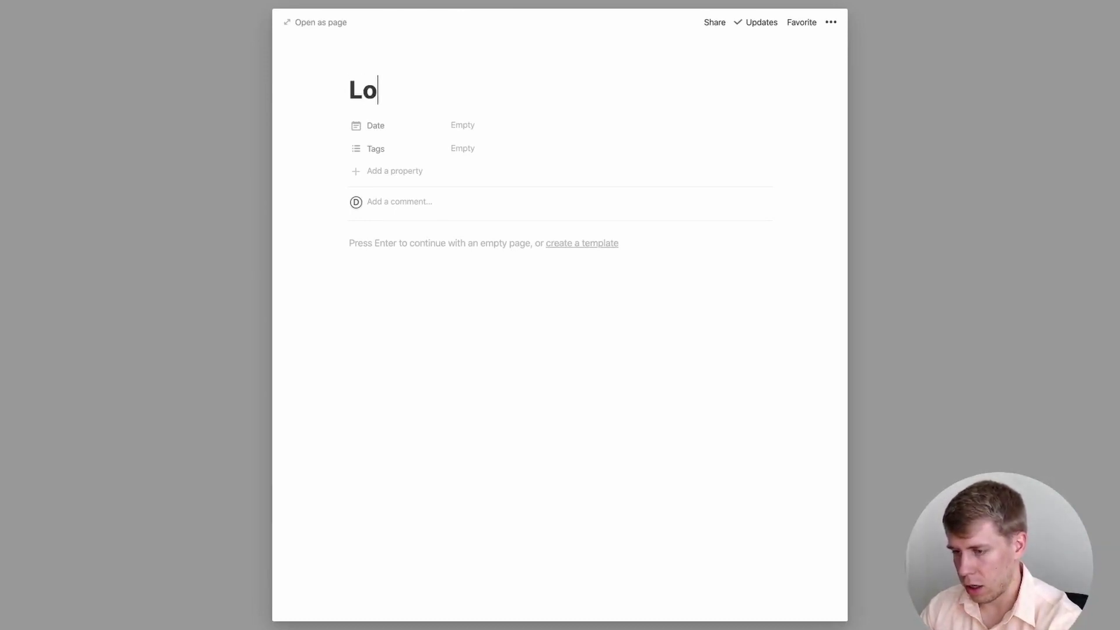
text(ve My Wife)
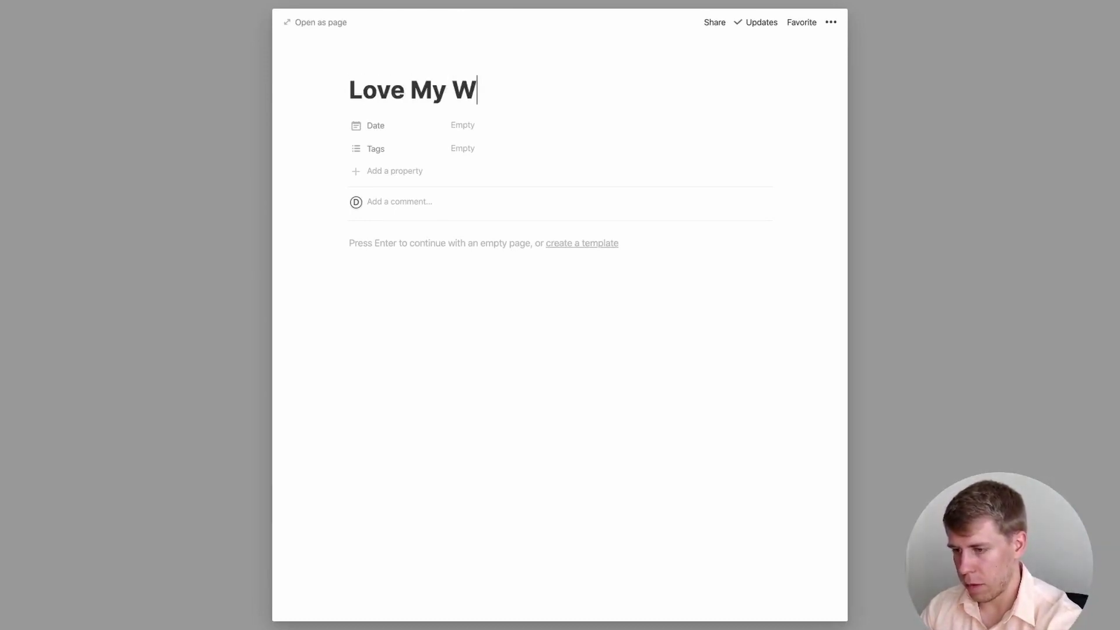
click(462, 124)
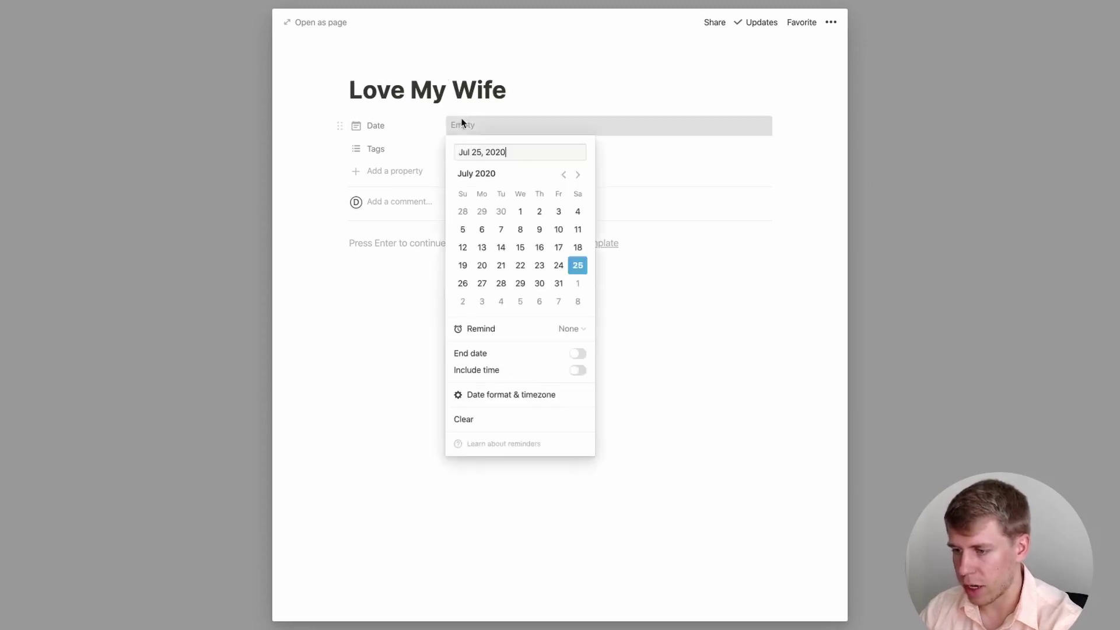
click(464, 287)
click(325, 327)
click(167, 307)
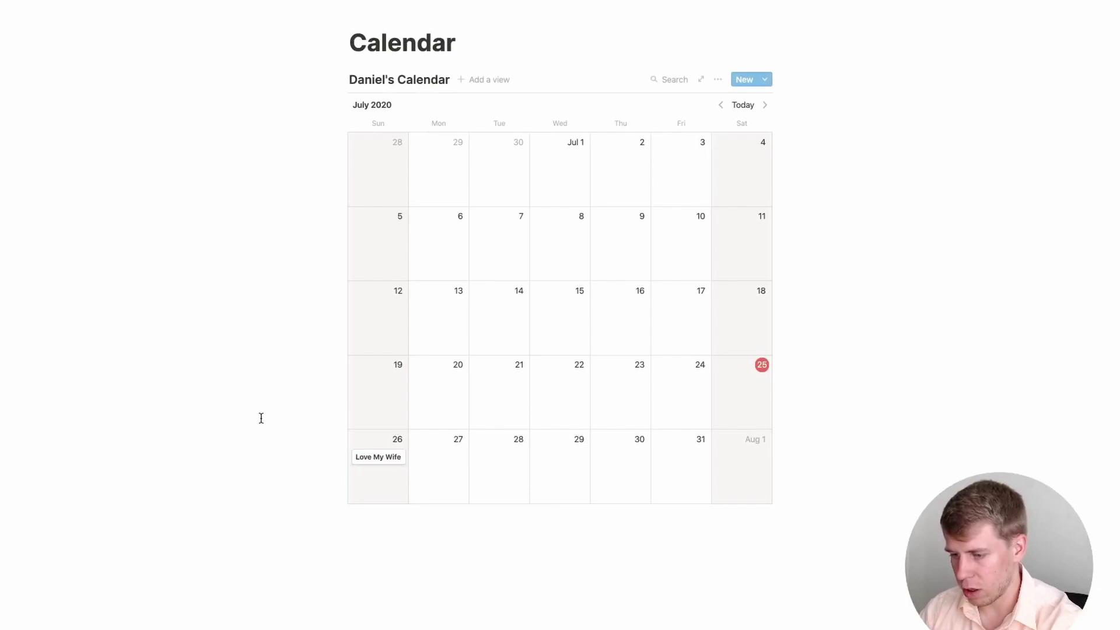
Delete the "Love My Wife" entry from the calendar
right_click(388, 460)
click(420, 497)
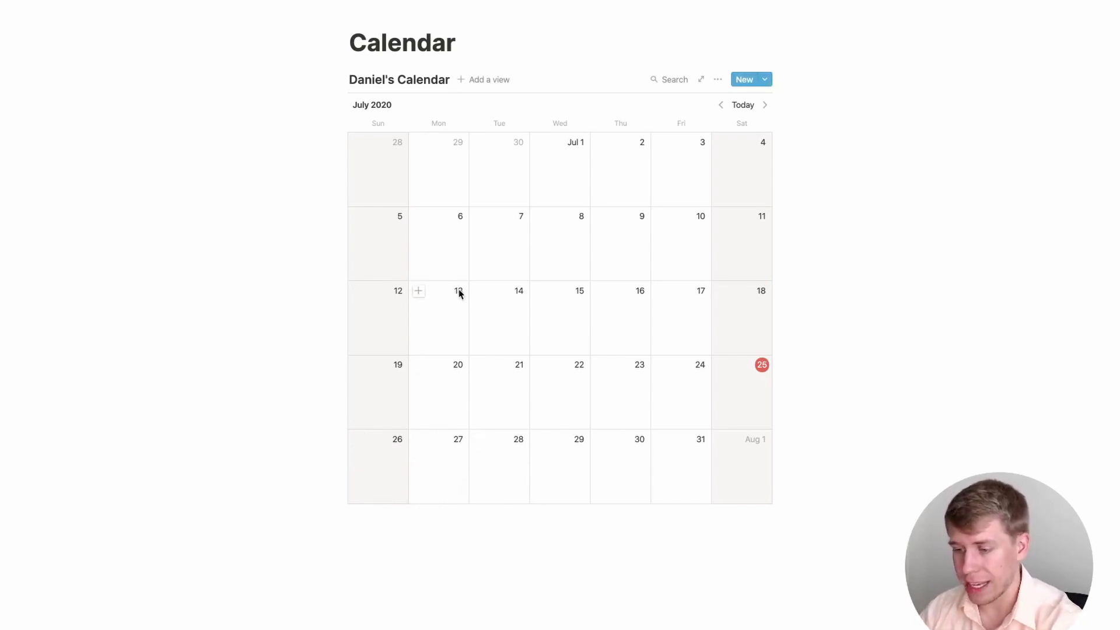
Add a blank entry directly on July 15, return to the calendar and delete that entry
click(539, 292)
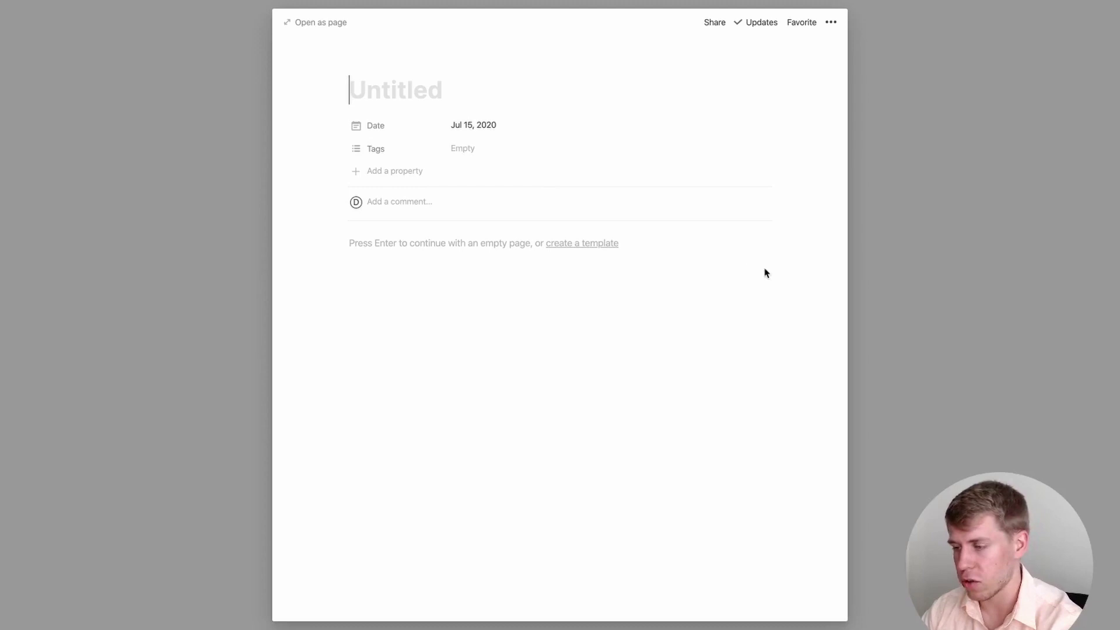
click(966, 270)
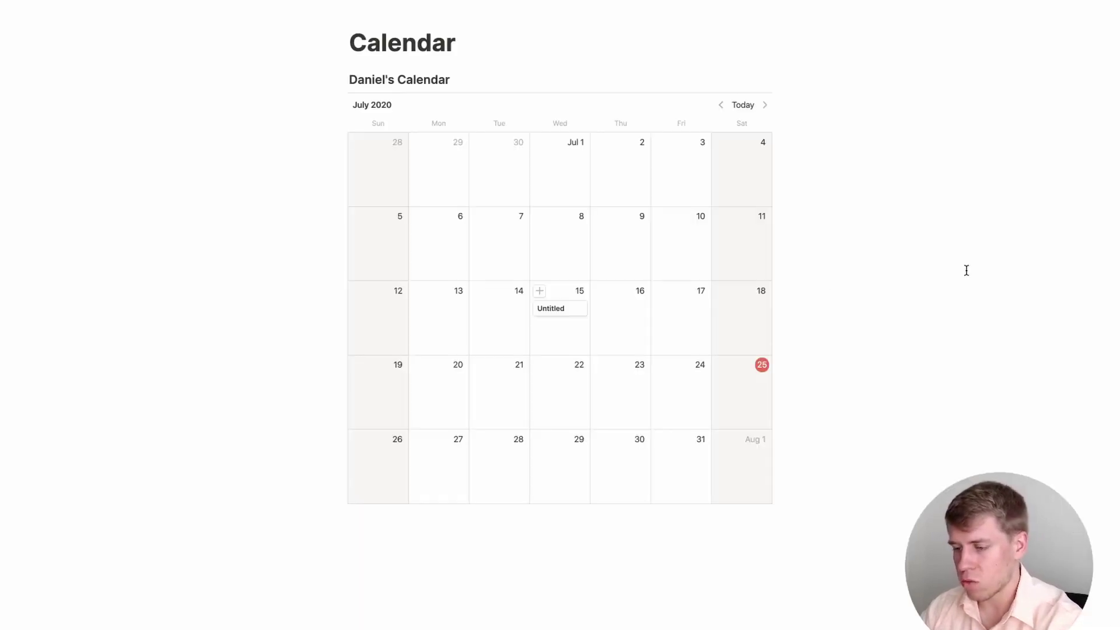
right_click(558, 308)
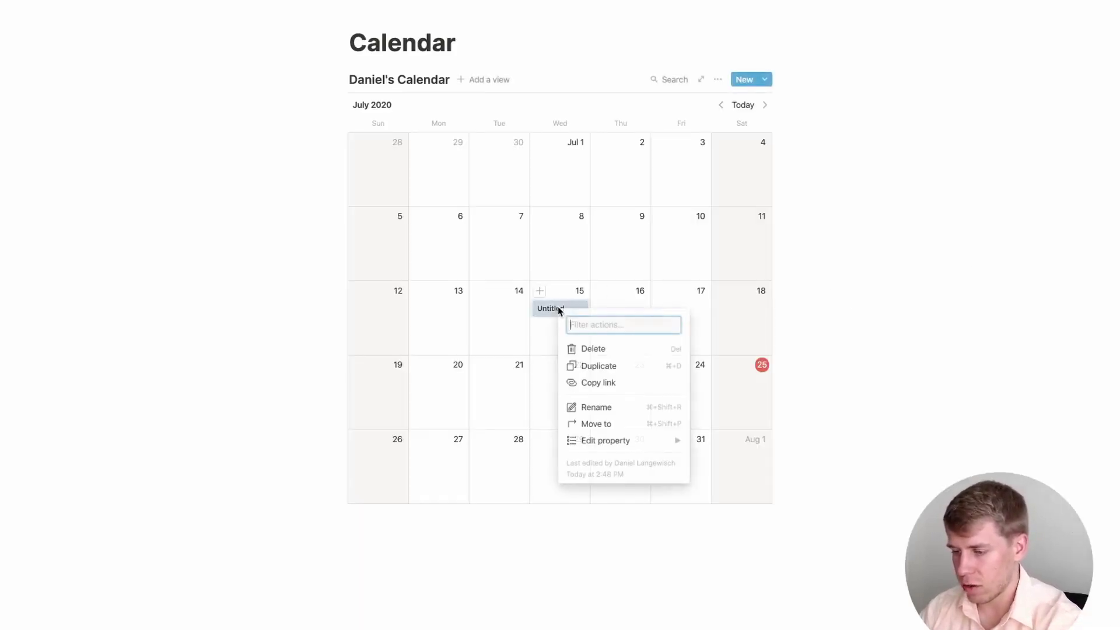
click(579, 353)
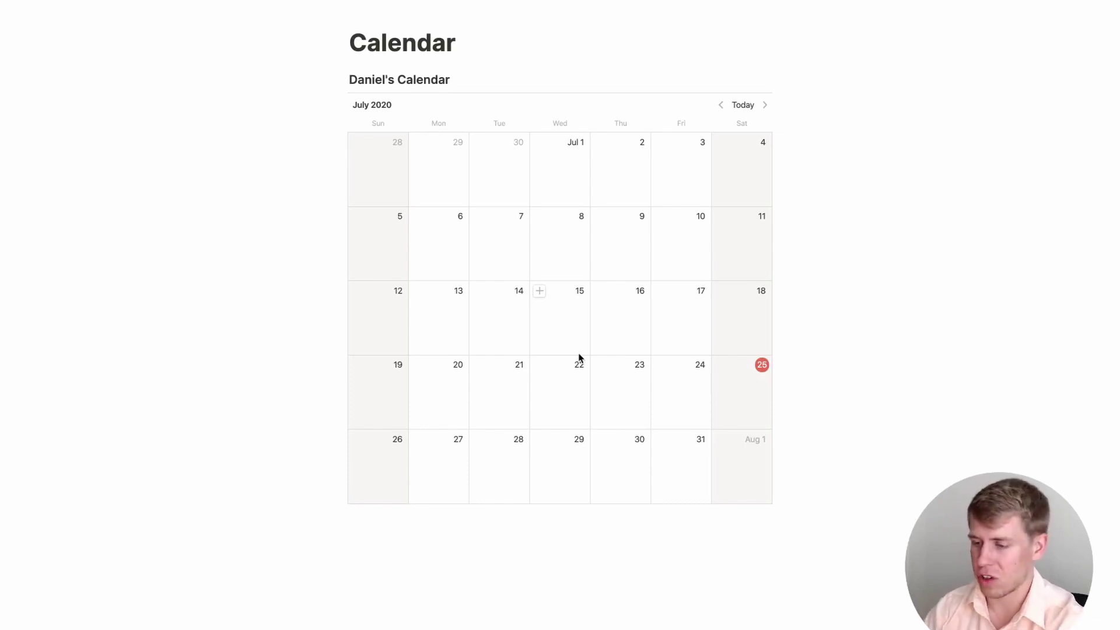
Add an entry titled "Work on Research Paper" on July 15 and start its empty page body
click(539, 291)
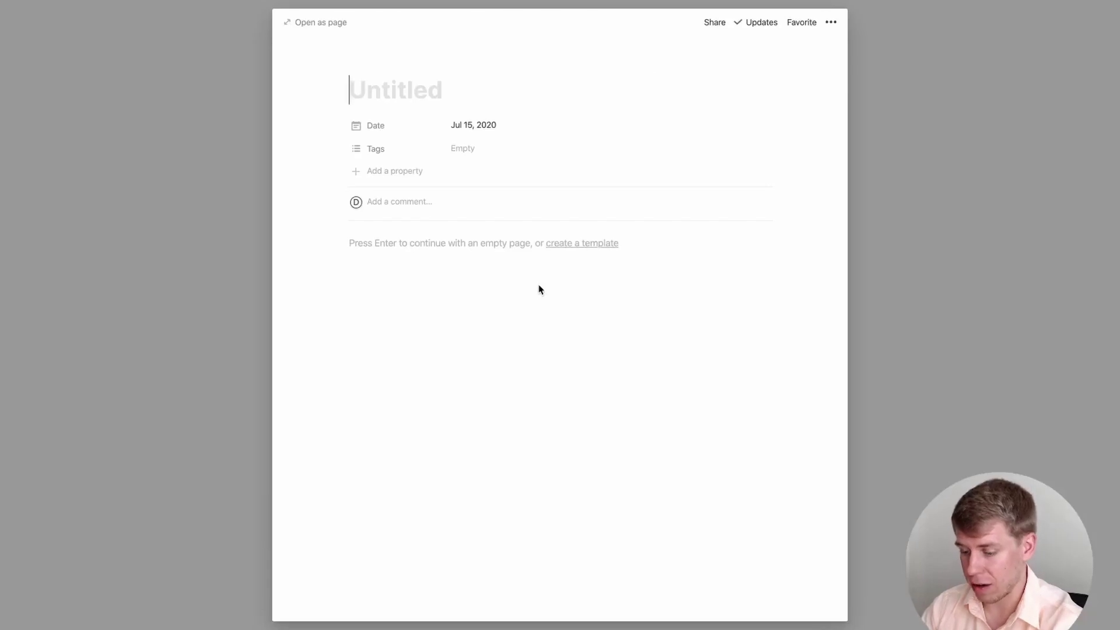
text(Work on )
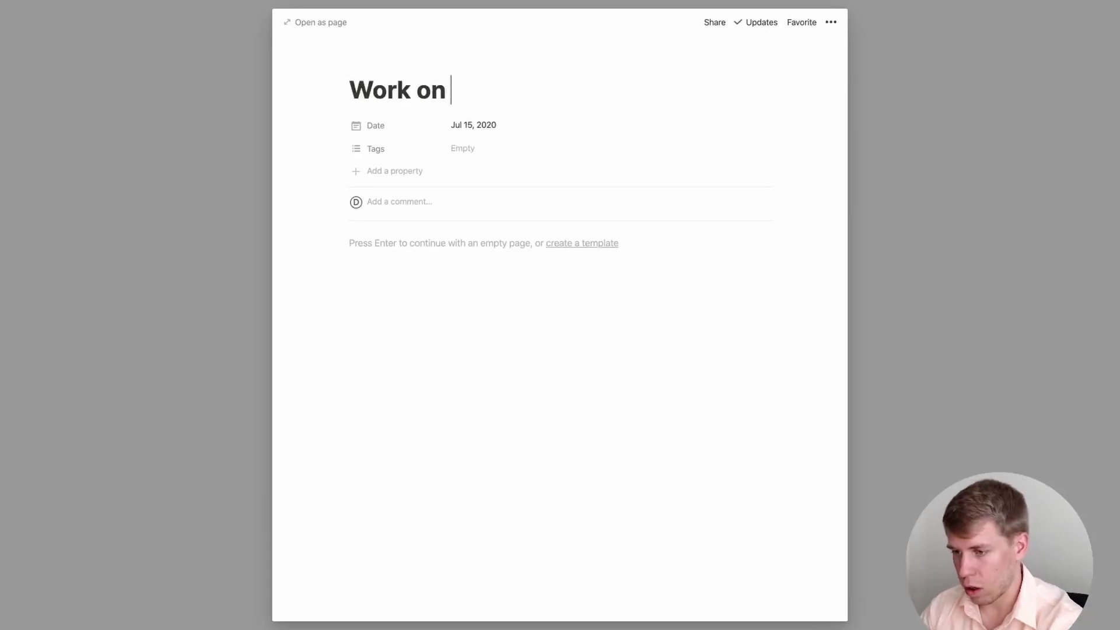
text(Research Paper)
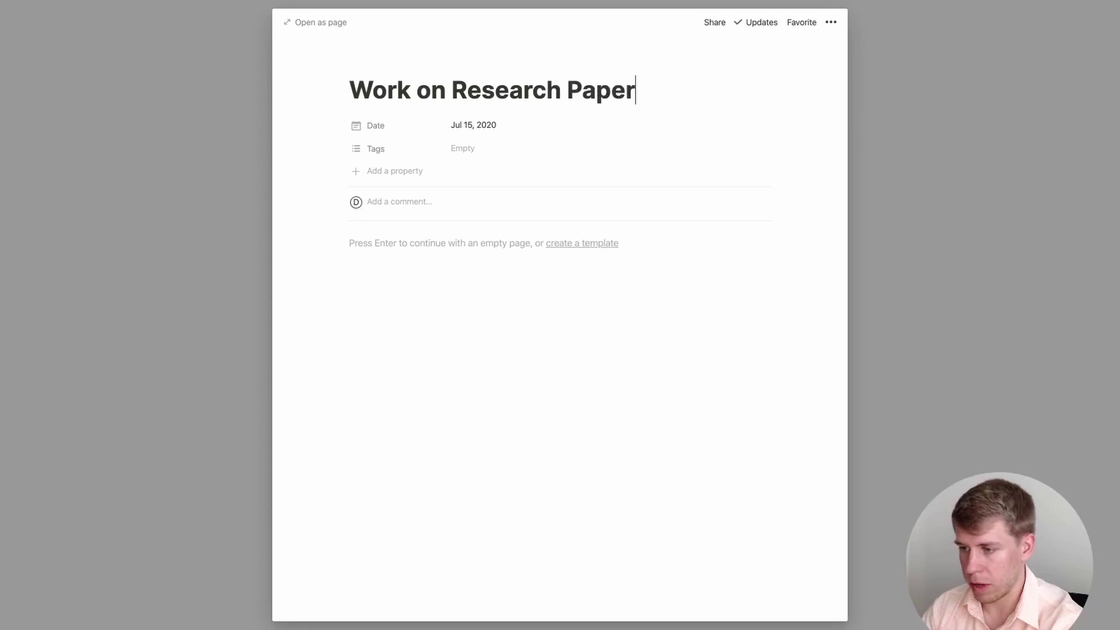
key(Return)
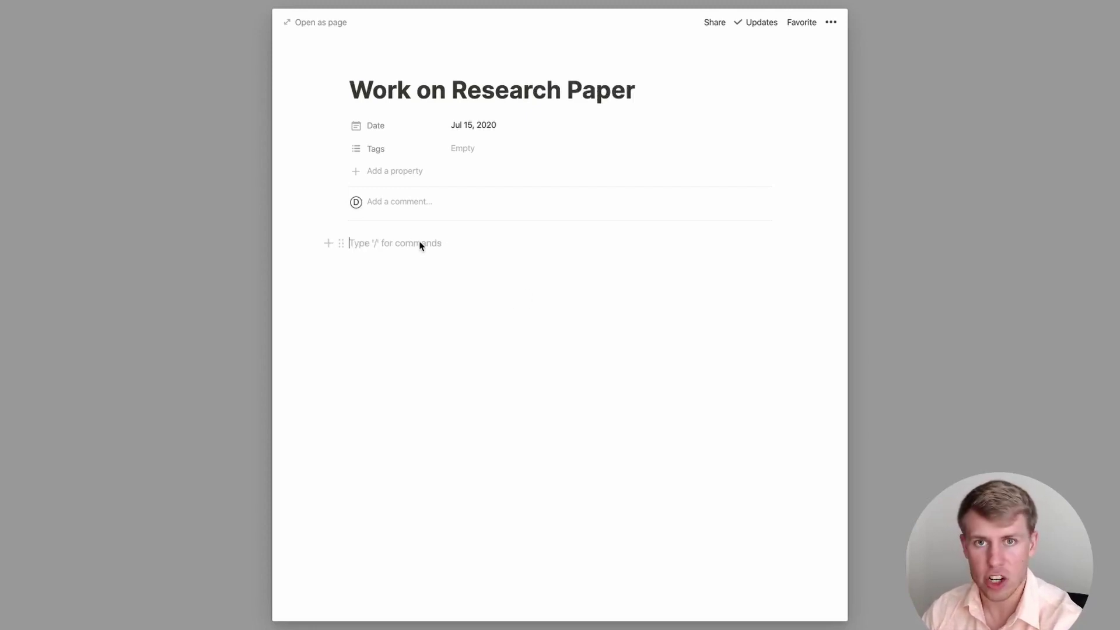
Browse the block types available for the research paper entry's body, then return to the calendar
text(/)
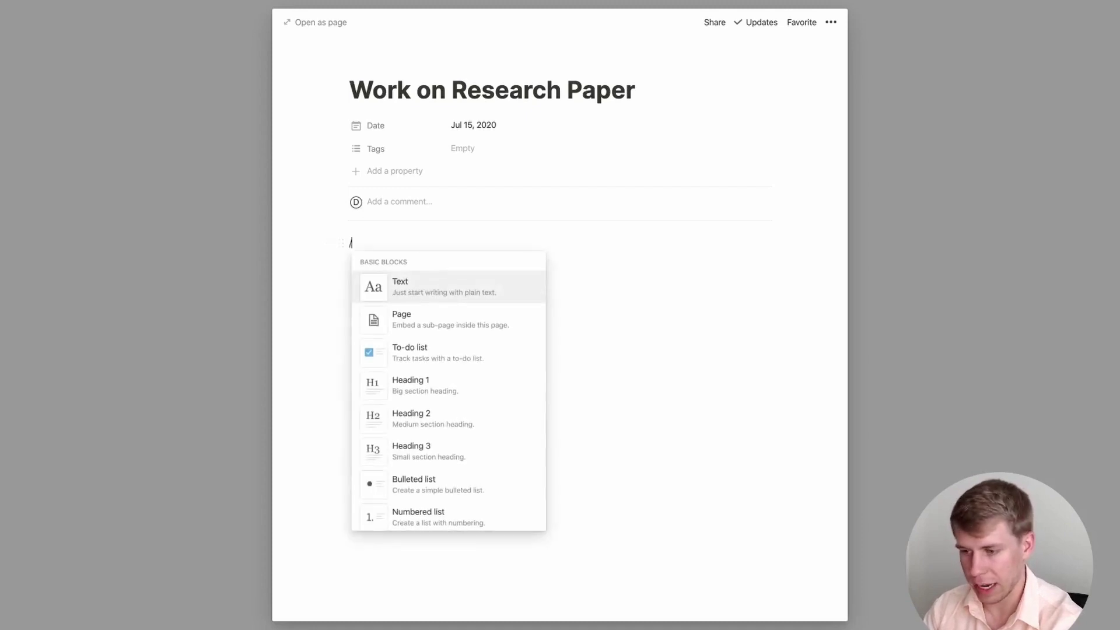
scroll(425, 357, down, 3)
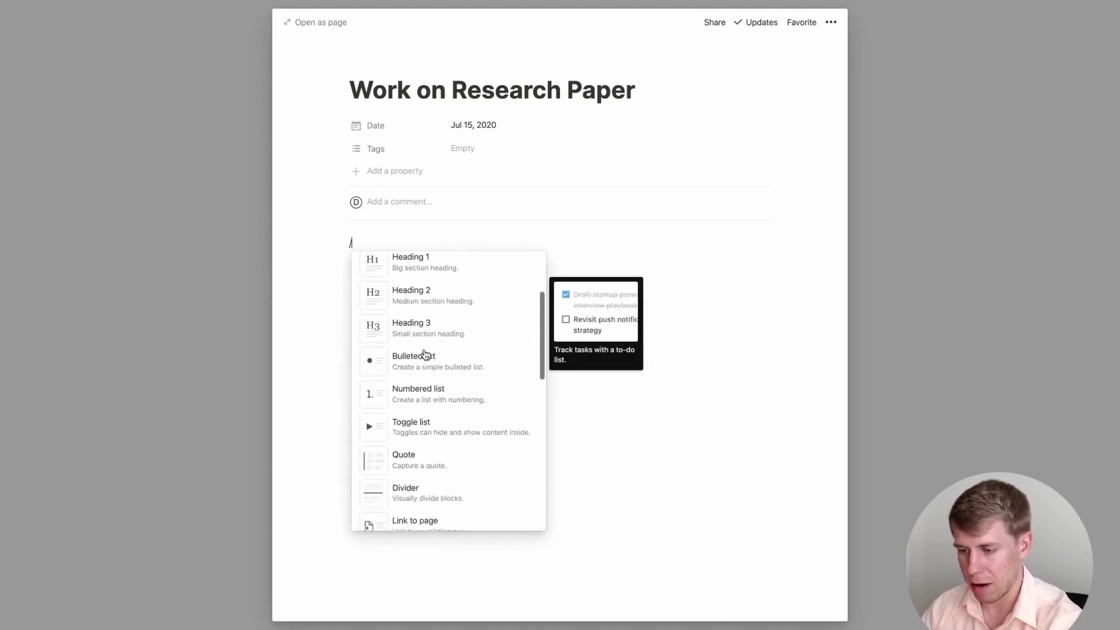
click(572, 411)
click(572, 411)
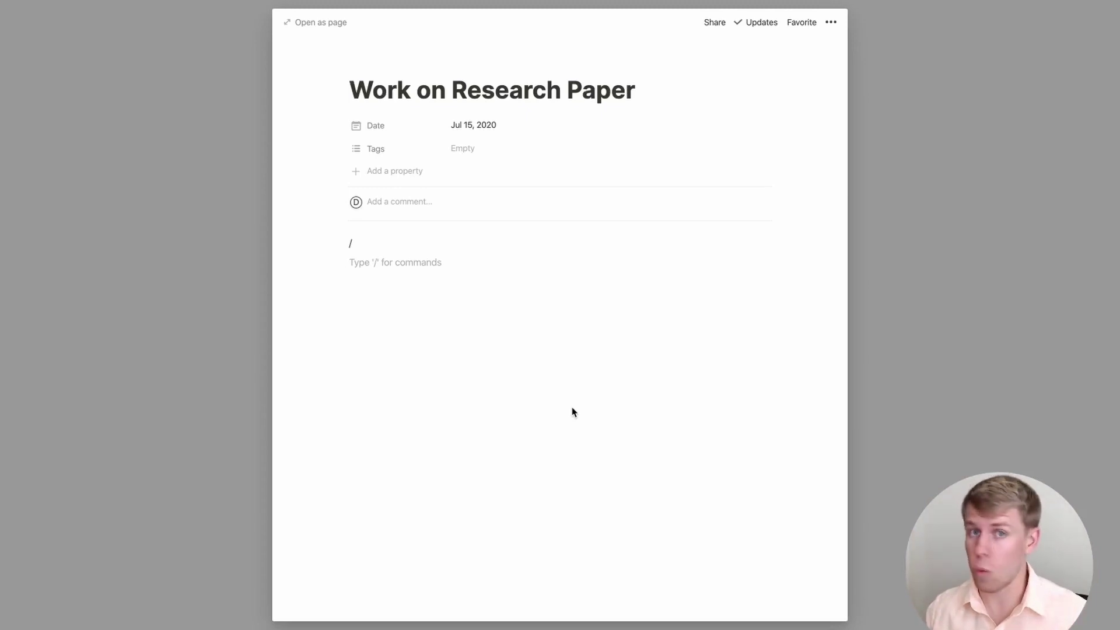
key(BackSpace)
key(BackSpace)
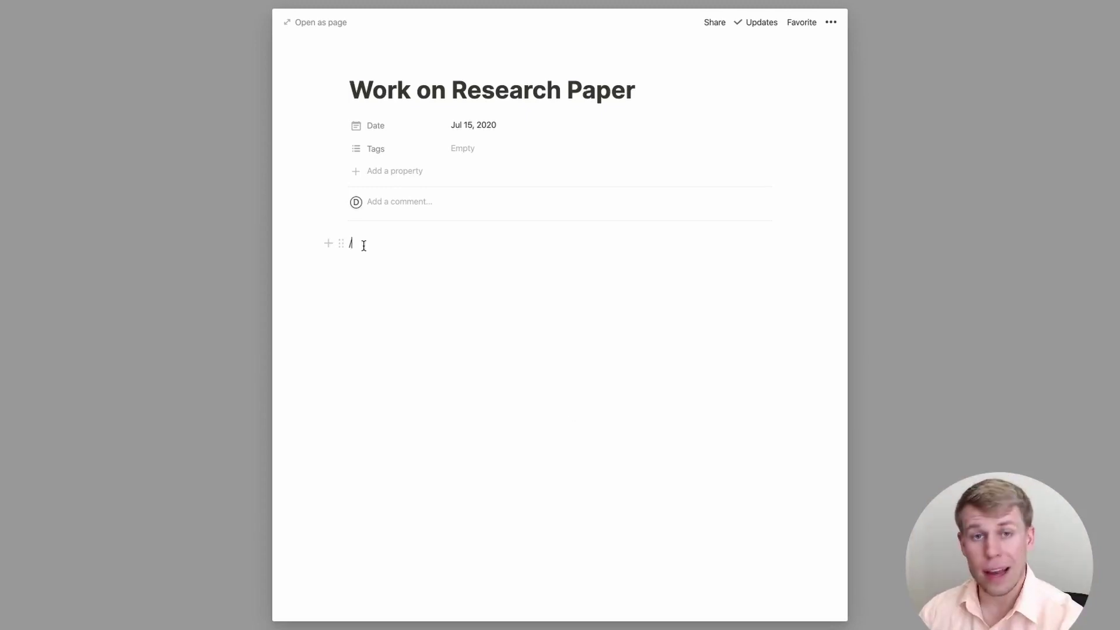
click(157, 257)
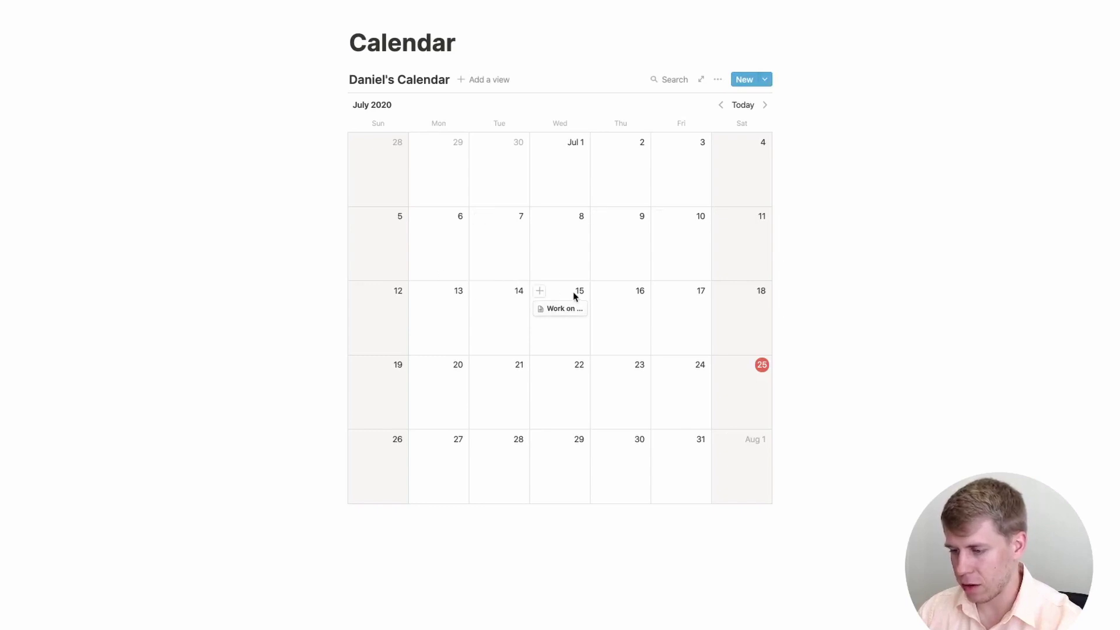
Add a second July 15 entry titled "Workout", include a time of 9:00 AM, and return to the calendar
click(540, 291)
text(Workout)
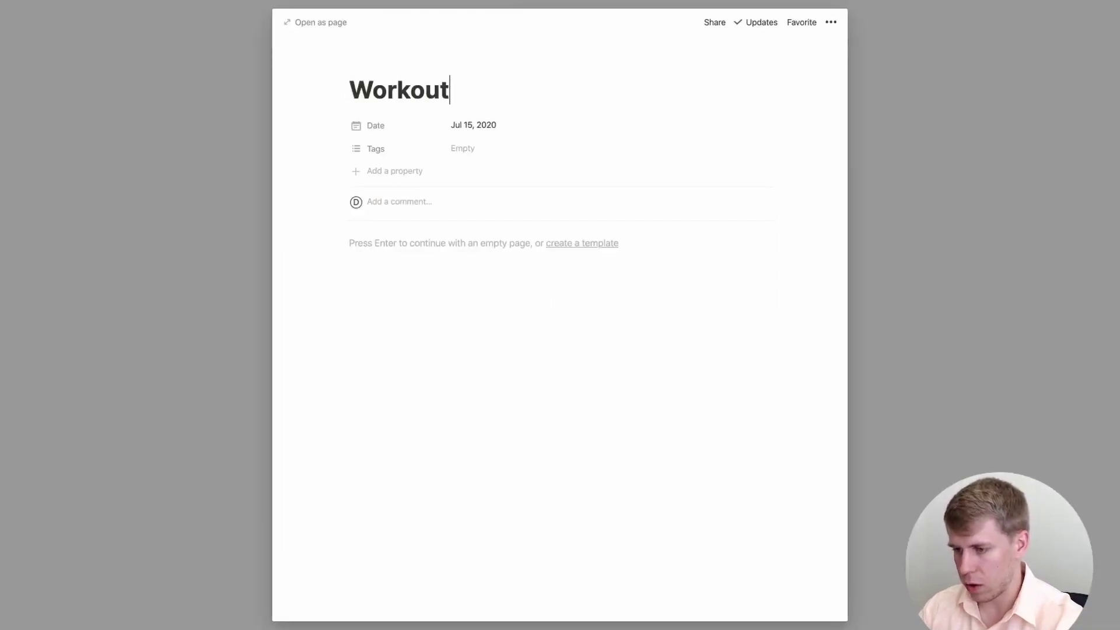
click(512, 127)
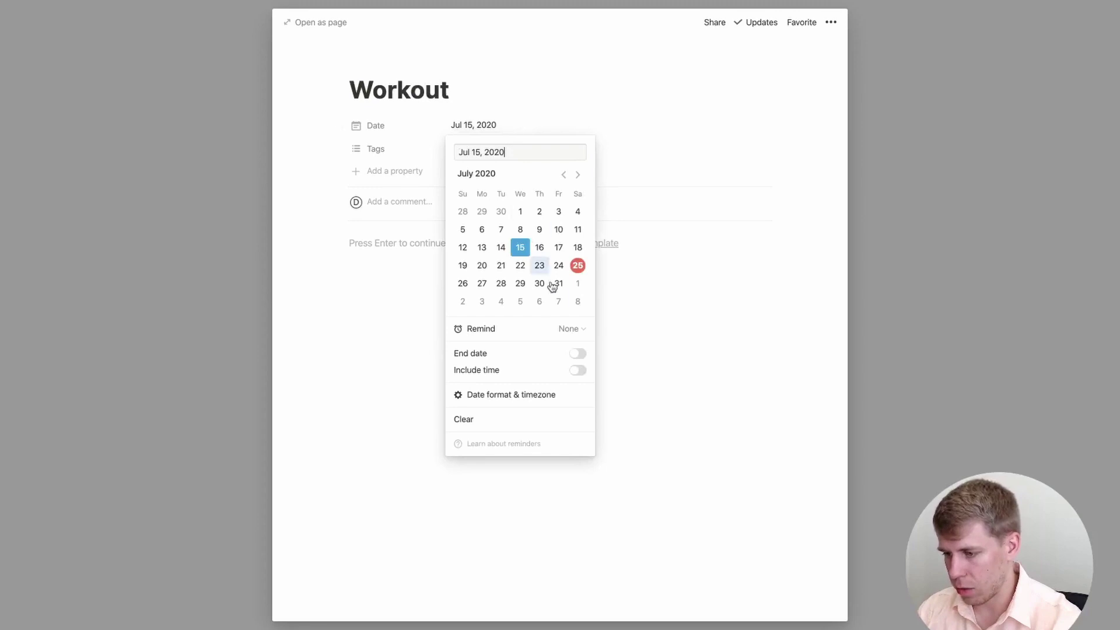
click(577, 370)
click(536, 152)
key(BackSpace)
key(BackSpace)
key(BackSpace)
text(9:00 AM)
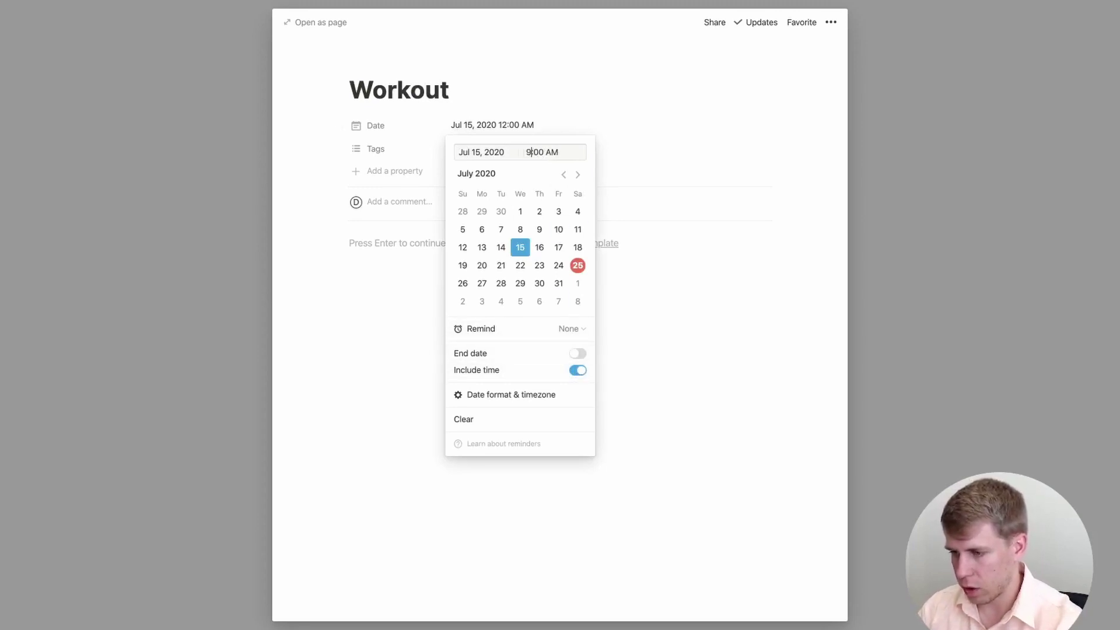
click(271, 304)
click(271, 304)
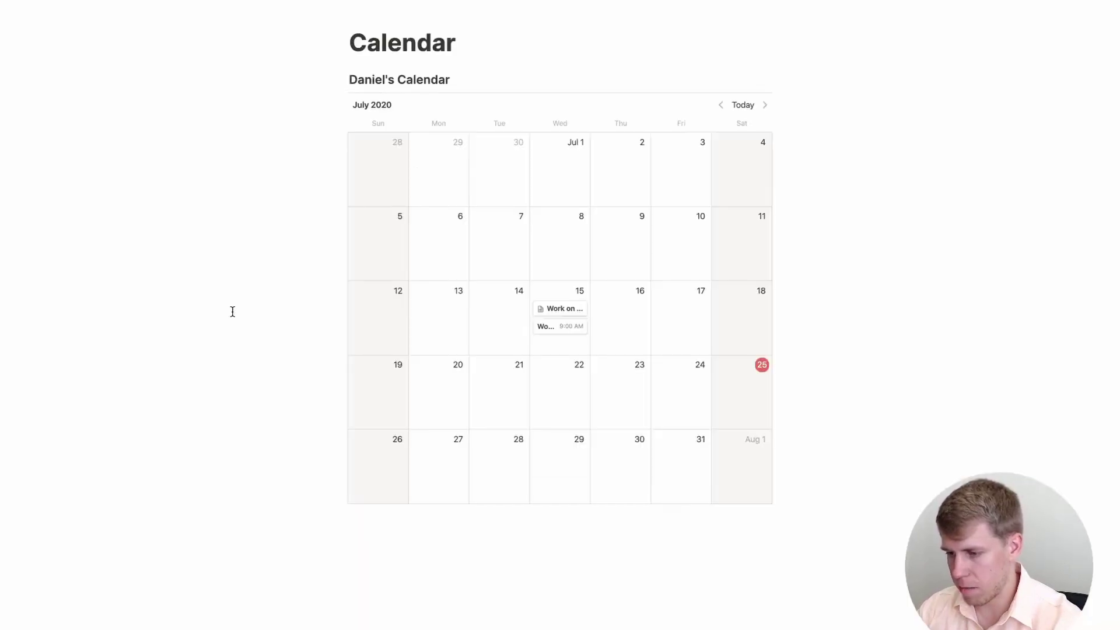
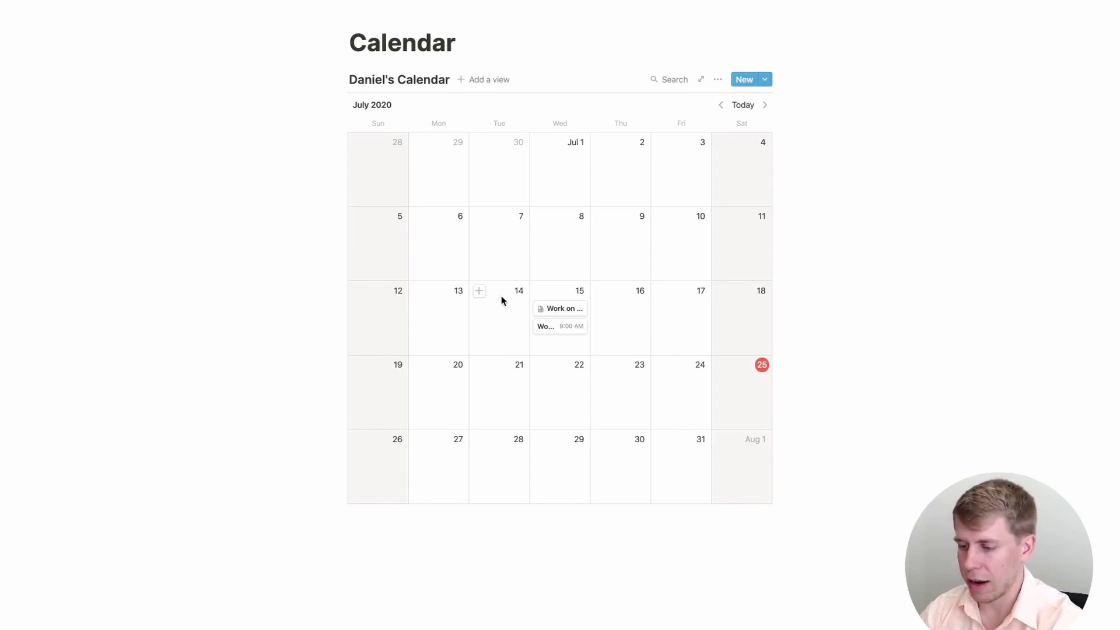
Add an entry titled "Take Out The Trash" on July 14
click(480, 294)
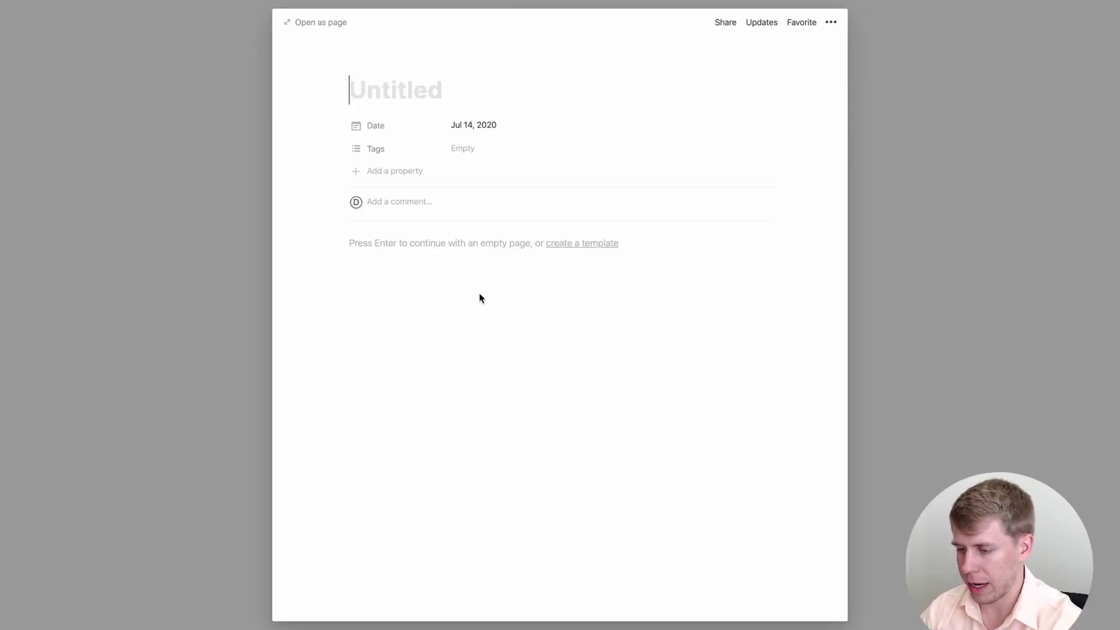
text(Take Out )
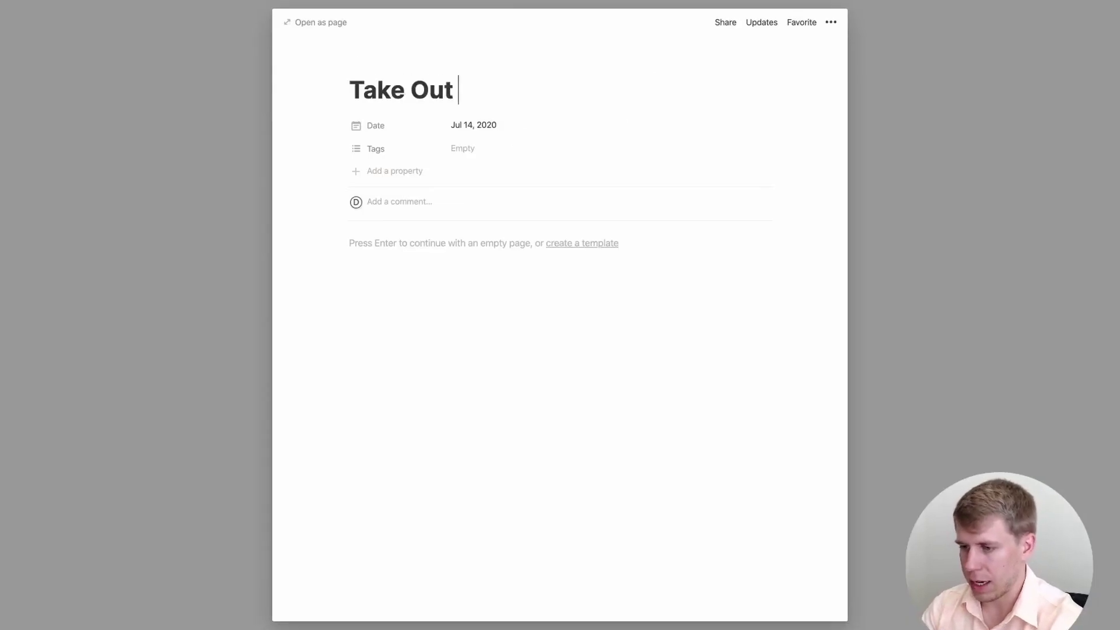
text(The Trash)
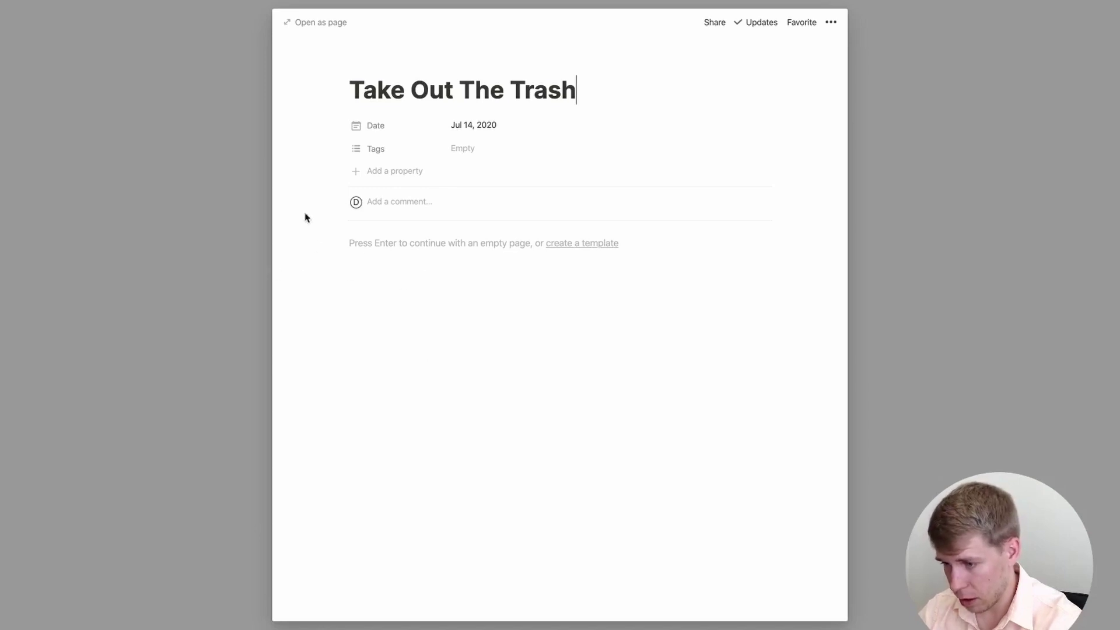
Include a time of 8:00 AM in the "Take Out The Trash" entry's date and return to the calendar
click(500, 127)
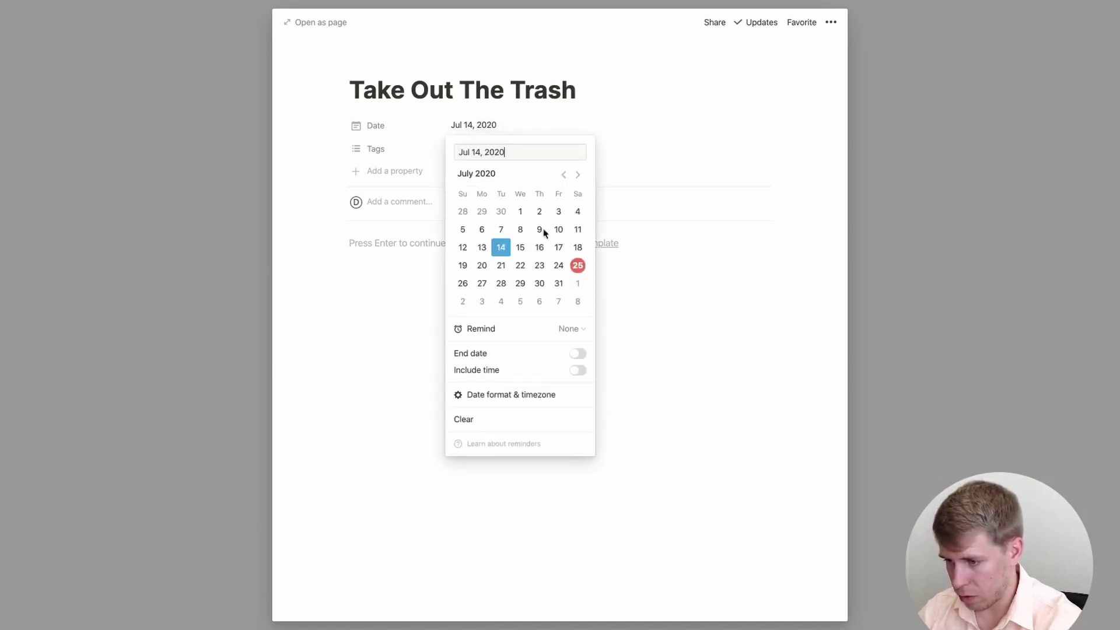
click(577, 370)
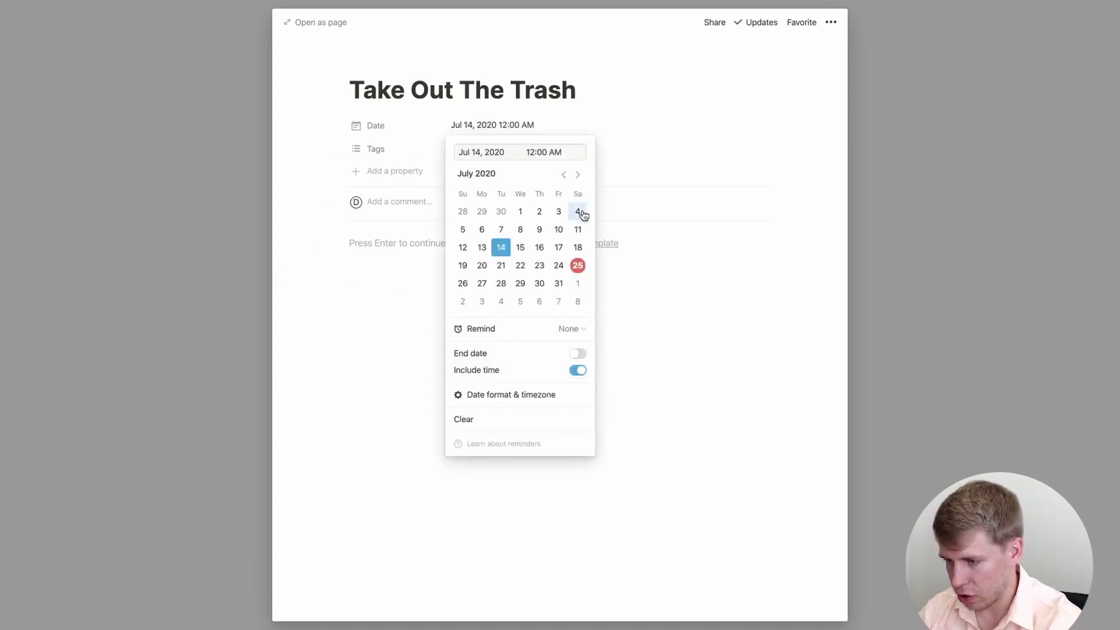
double_click(533, 150)
key(BackSpace)
text(8)
key(Return)
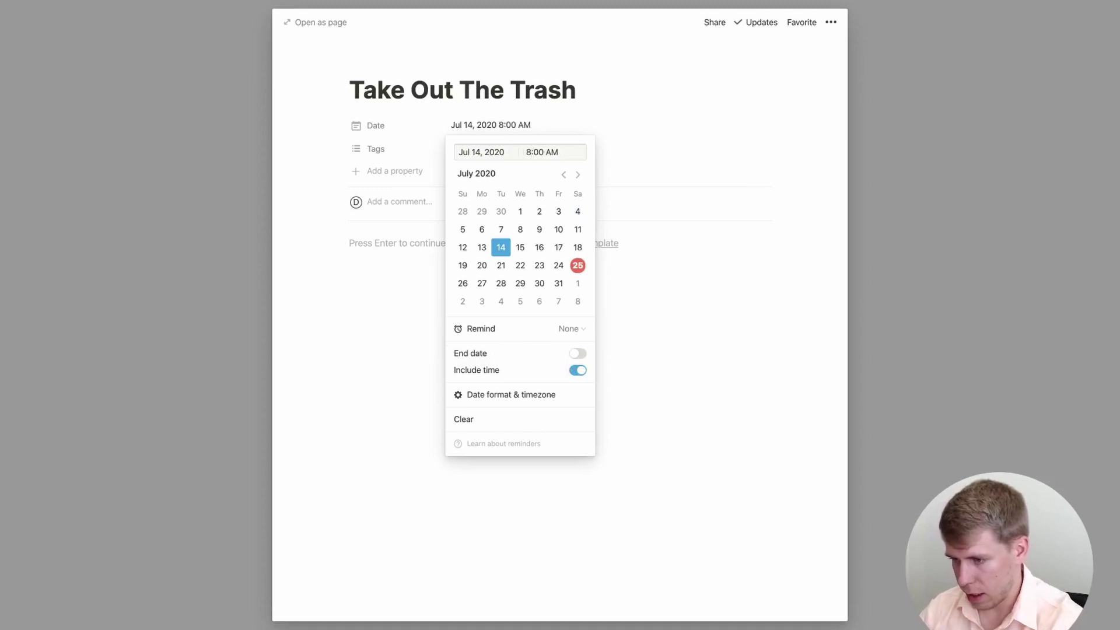
click(239, 233)
click(239, 234)
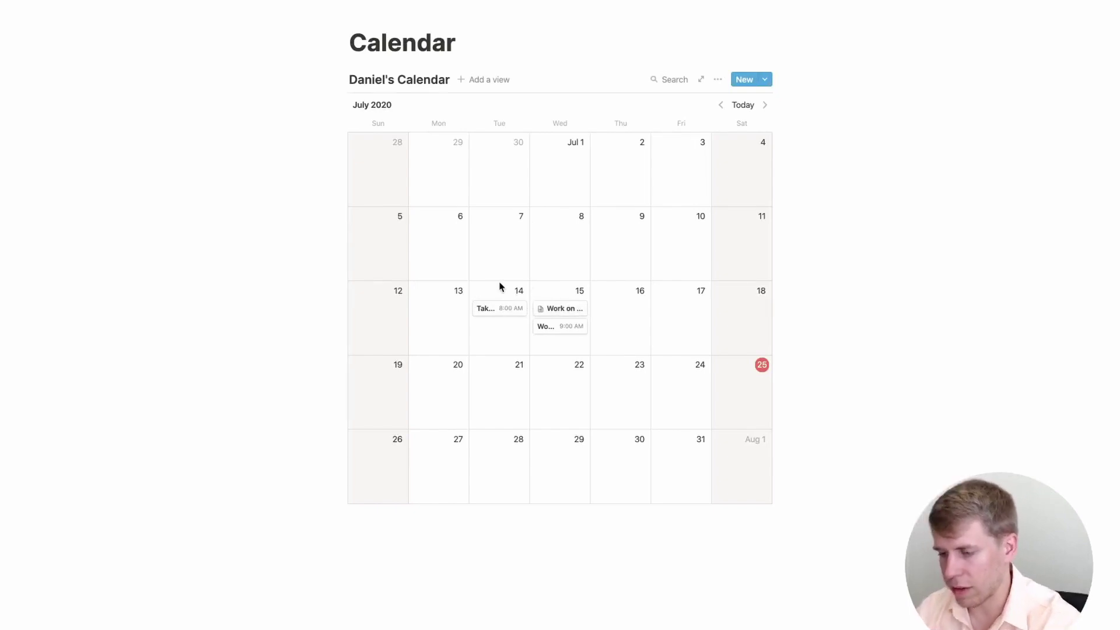
Remove the time from the "Take Out The Trash" entry's date and return to the calendar
click(492, 310)
click(513, 125)
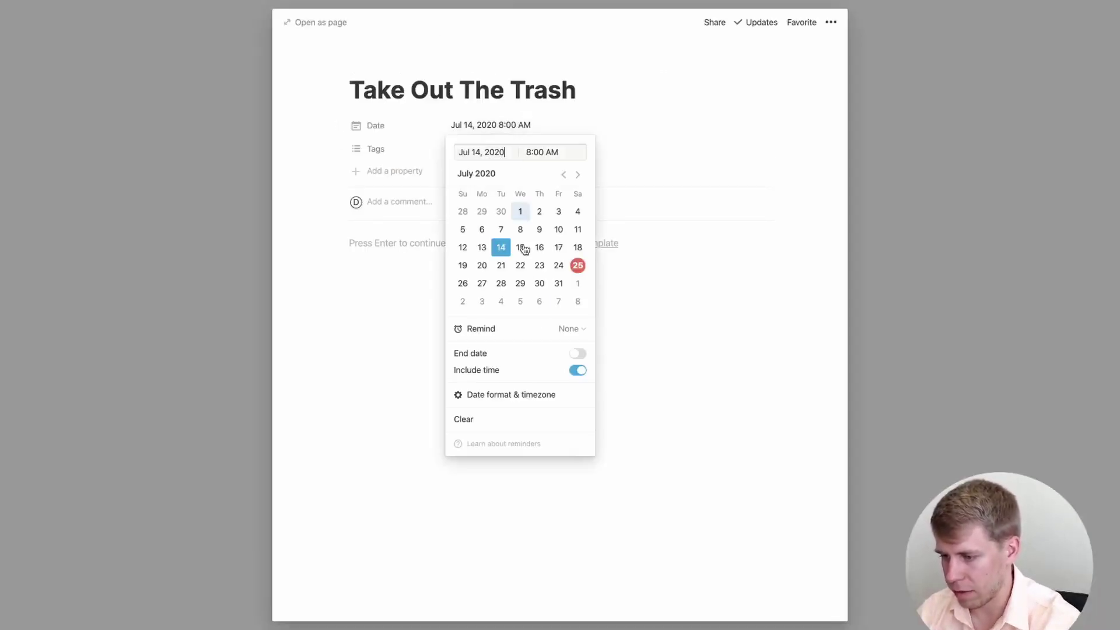
click(574, 369)
click(165, 354)
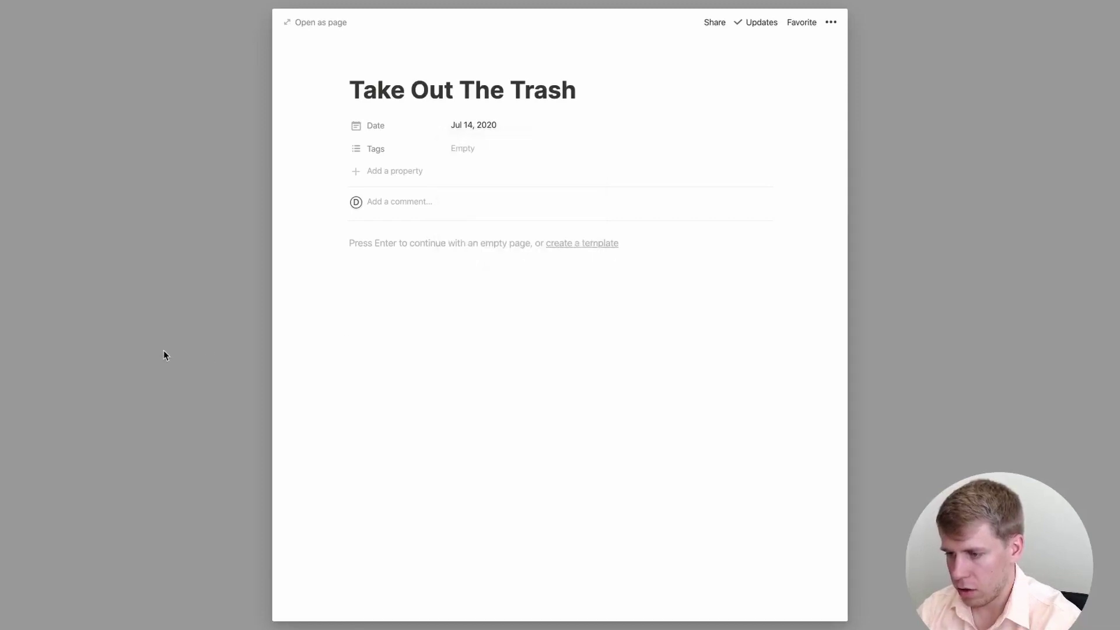
click(164, 354)
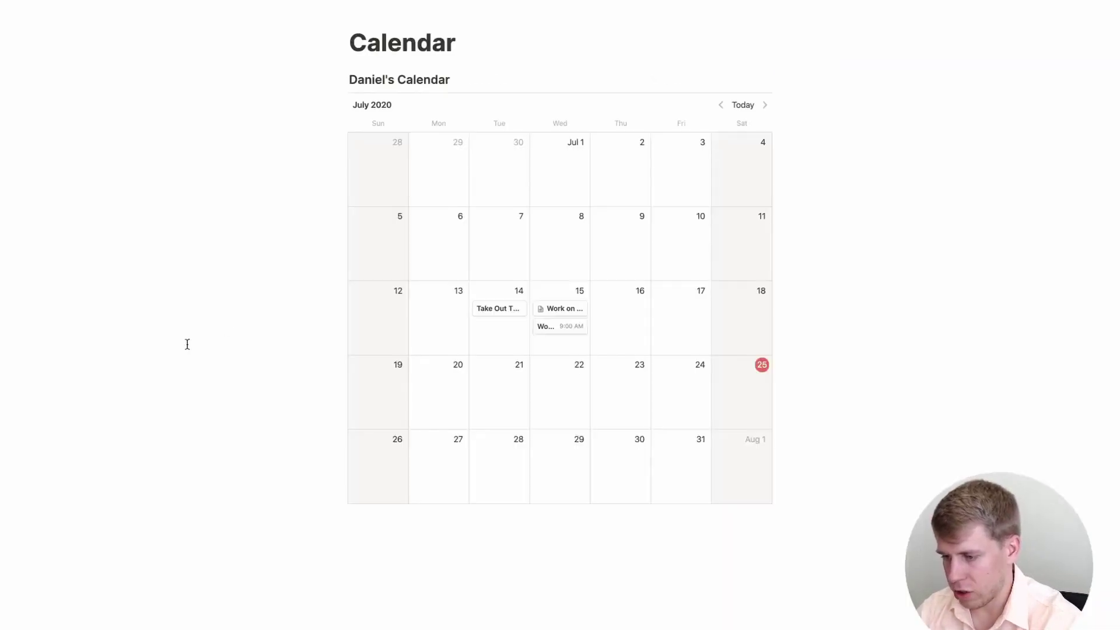
Reschedule the "Take Out The Trash" entry to July 21 and return to the calendar
click(502, 309)
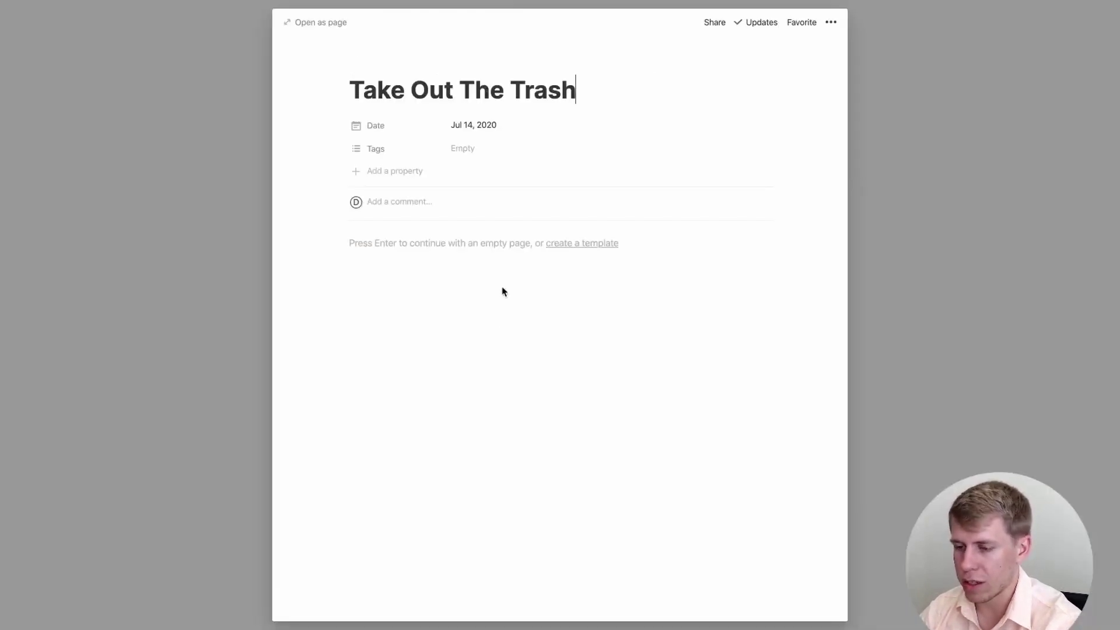
click(477, 129)
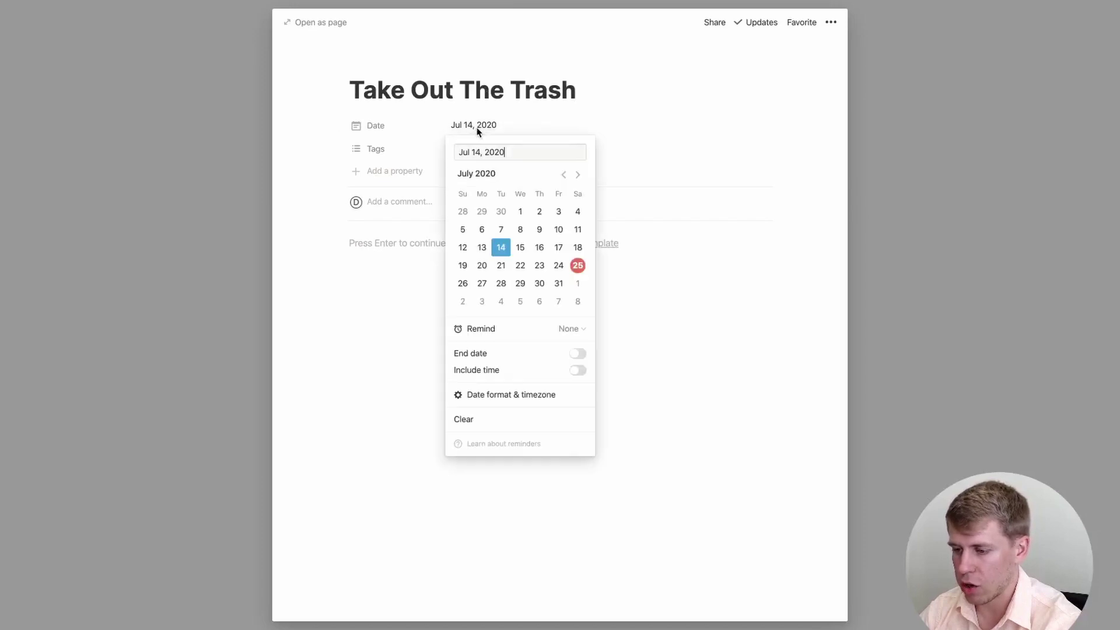
click(502, 265)
click(262, 274)
click(263, 275)
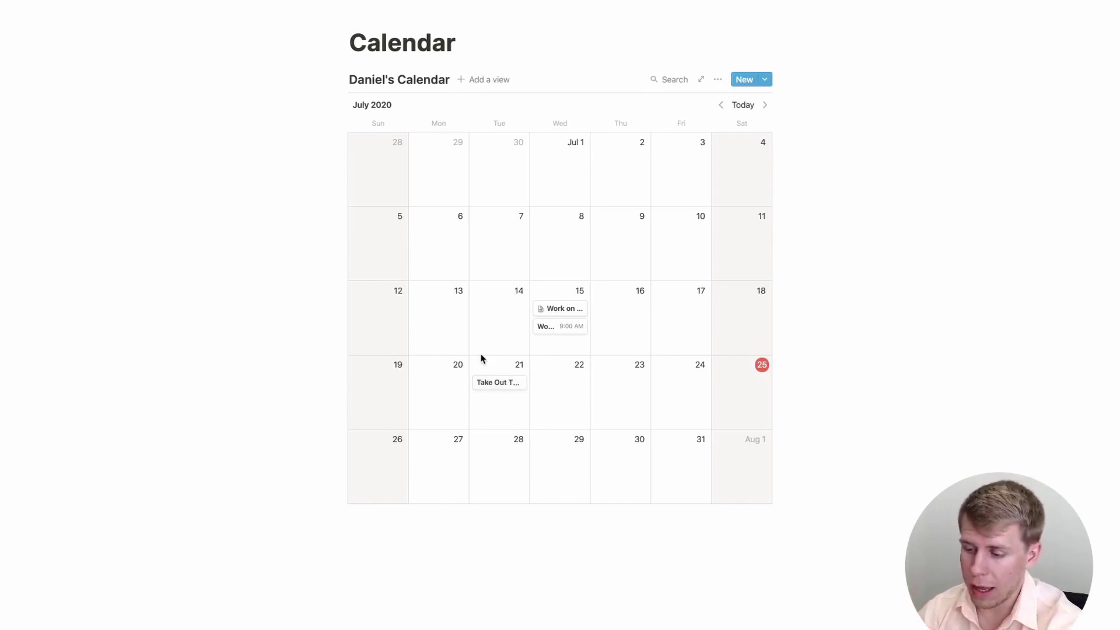
Insert a template button block beneath the calendar
scroll(480, 358, down, 2)
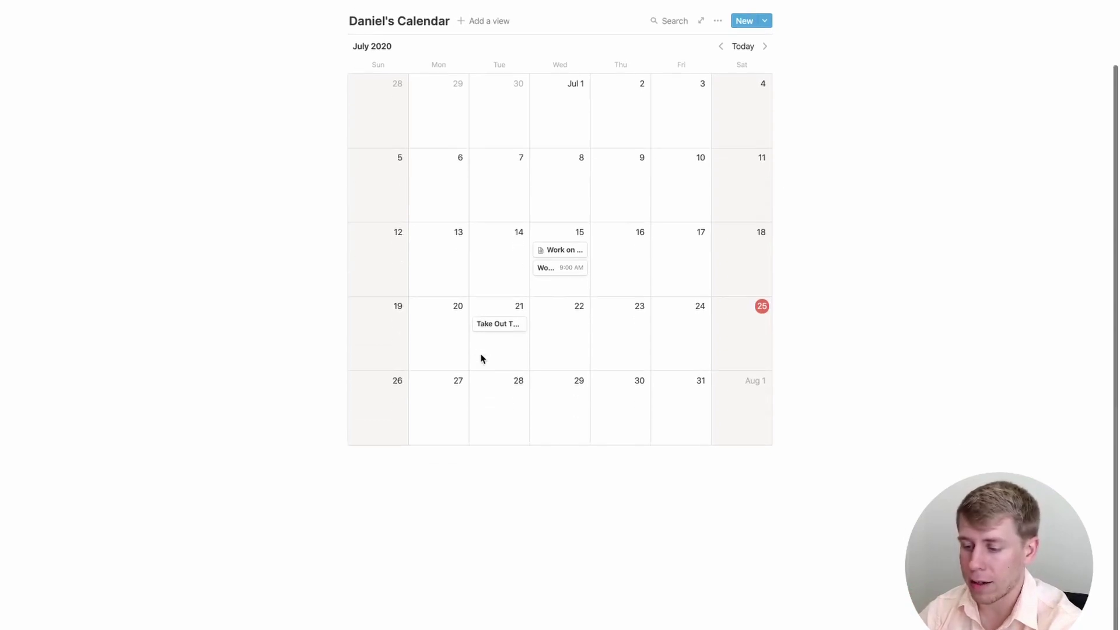
click(358, 477)
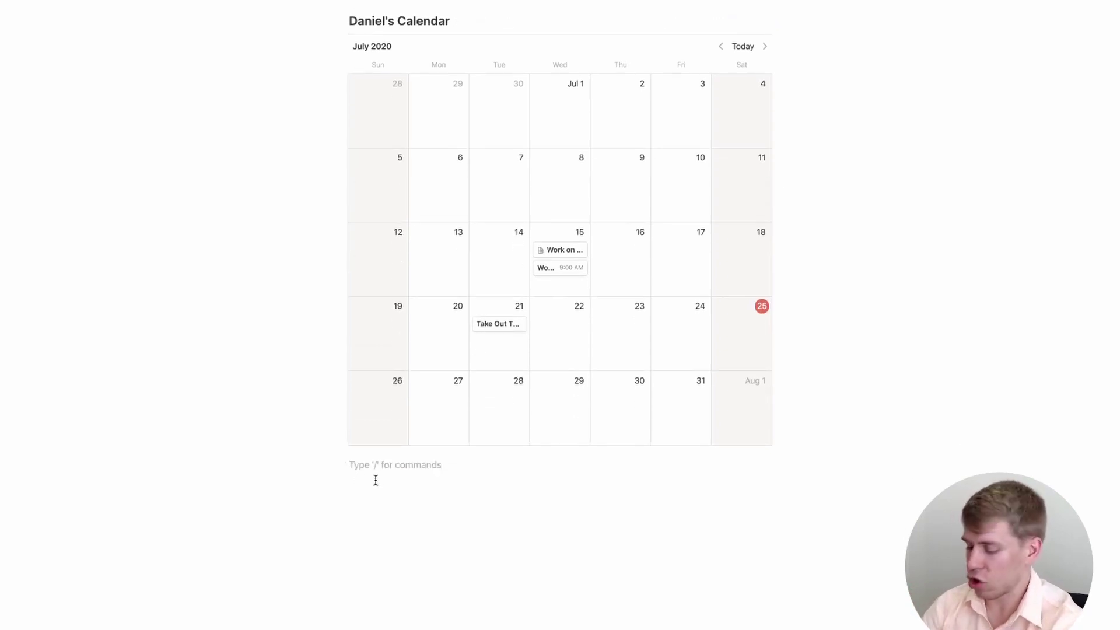
text(/)
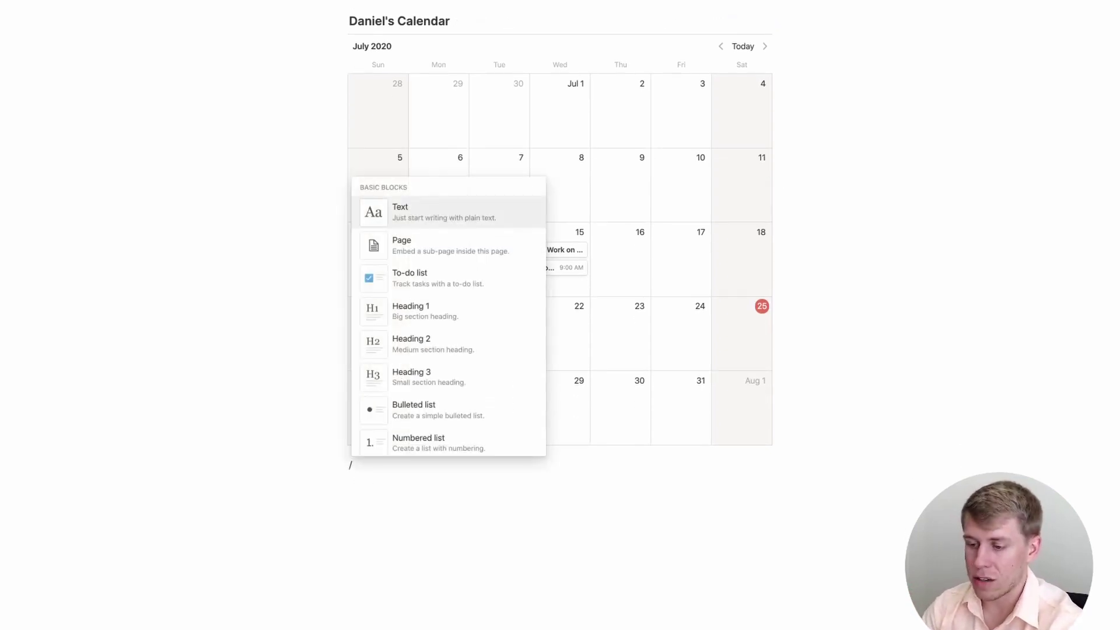
text(butt)
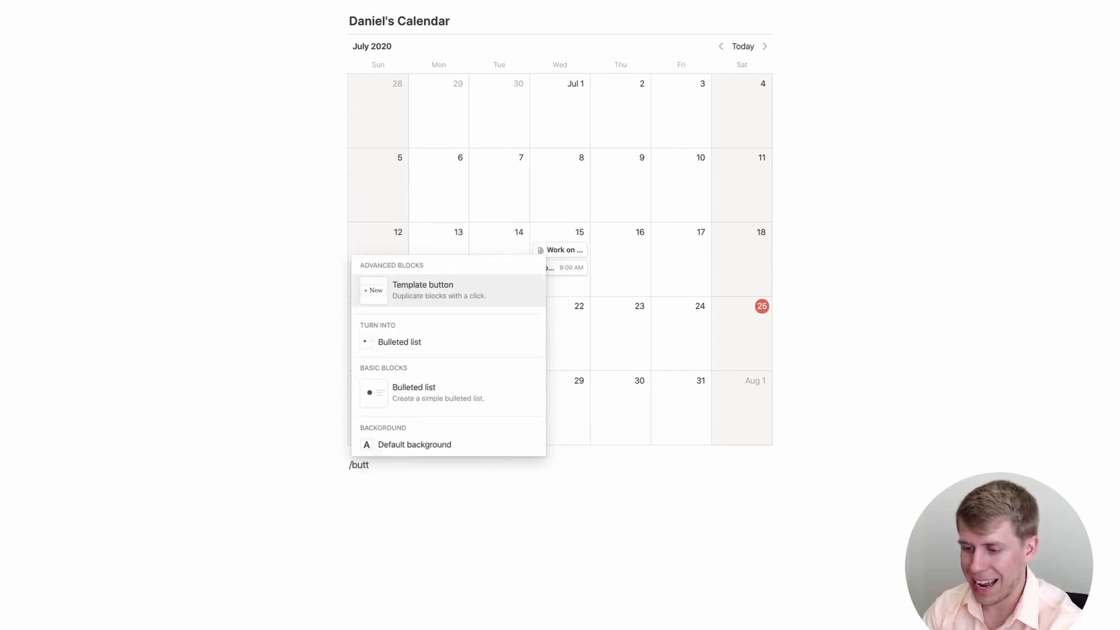
key(Return)
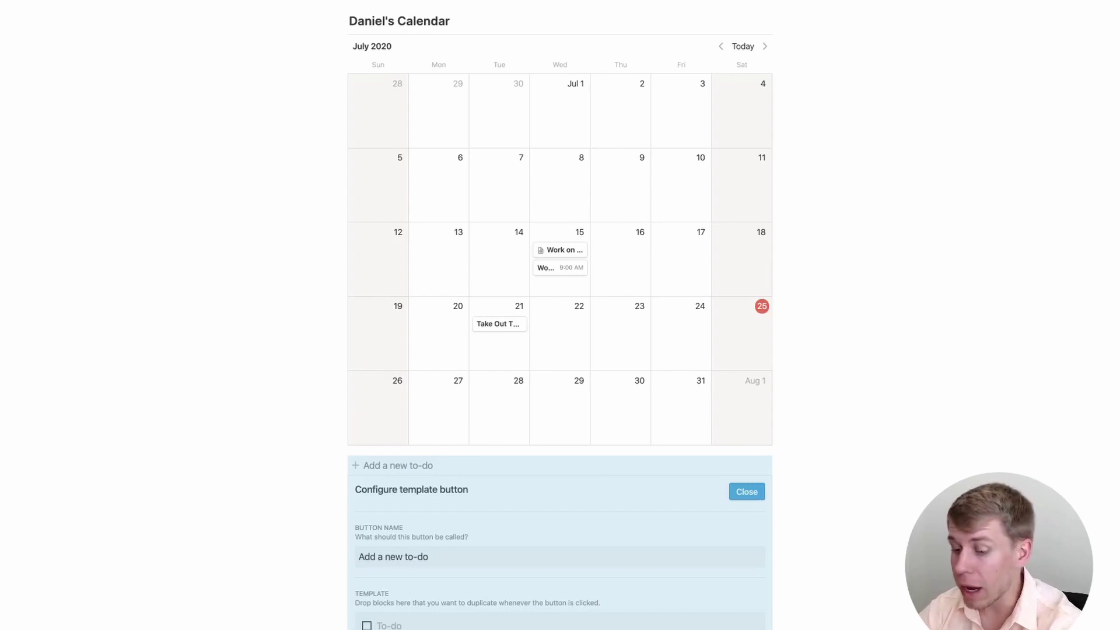
scroll(408, 496, down, 3)
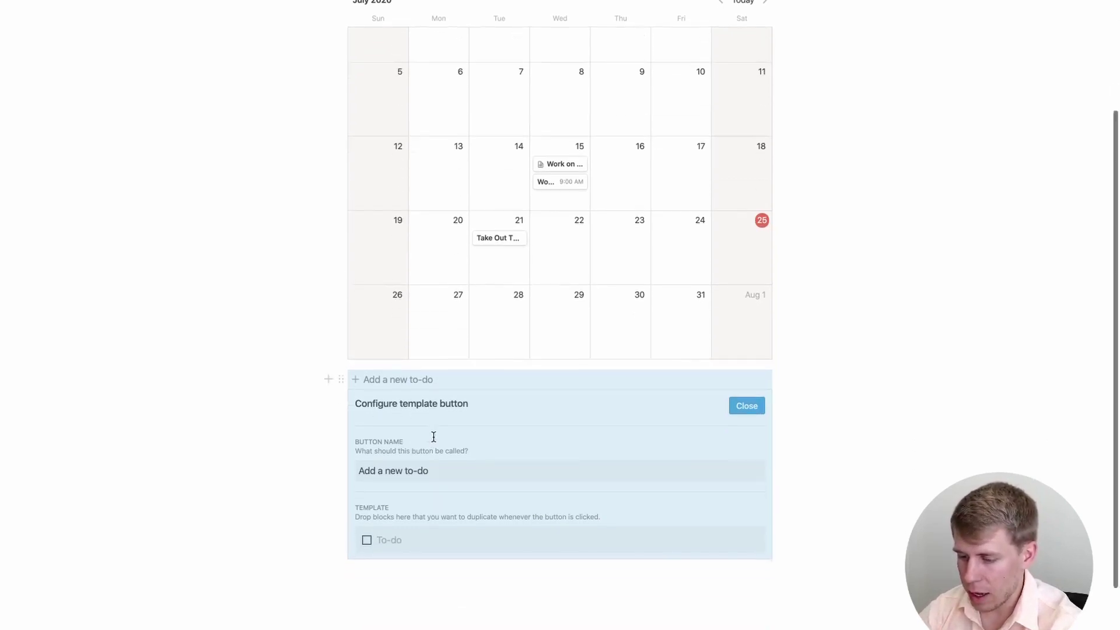
scroll(434, 437, down, 2)
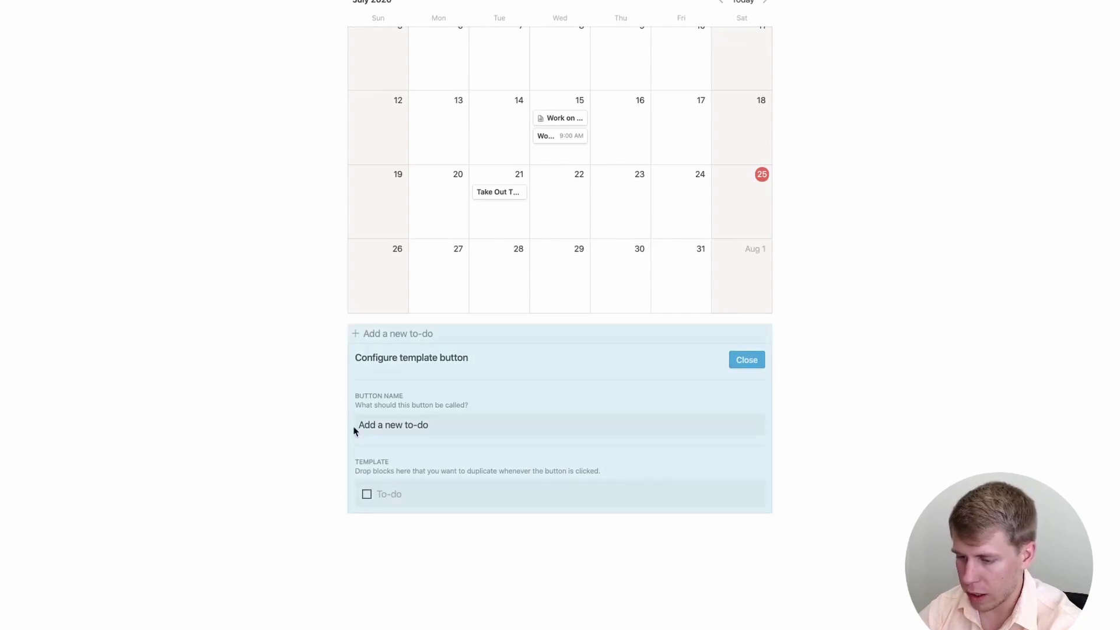
Name the template button "Create Workout"
click(375, 426)
triple_click(375, 426)
text(Wo)
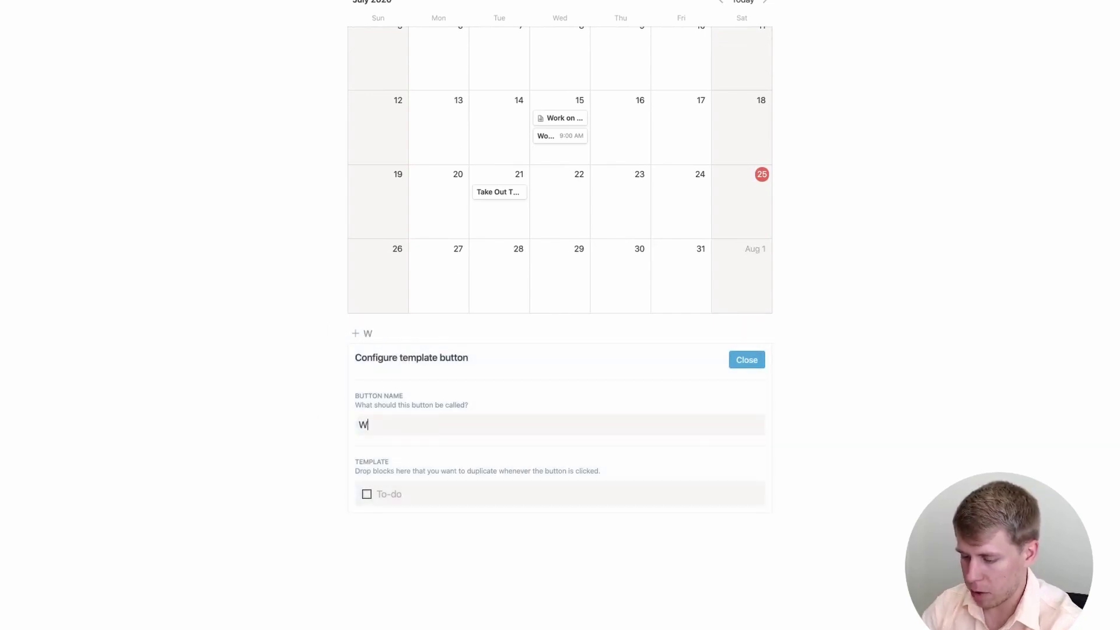
key(BackSpace)
key(BackSpace)
text(Create Workout)
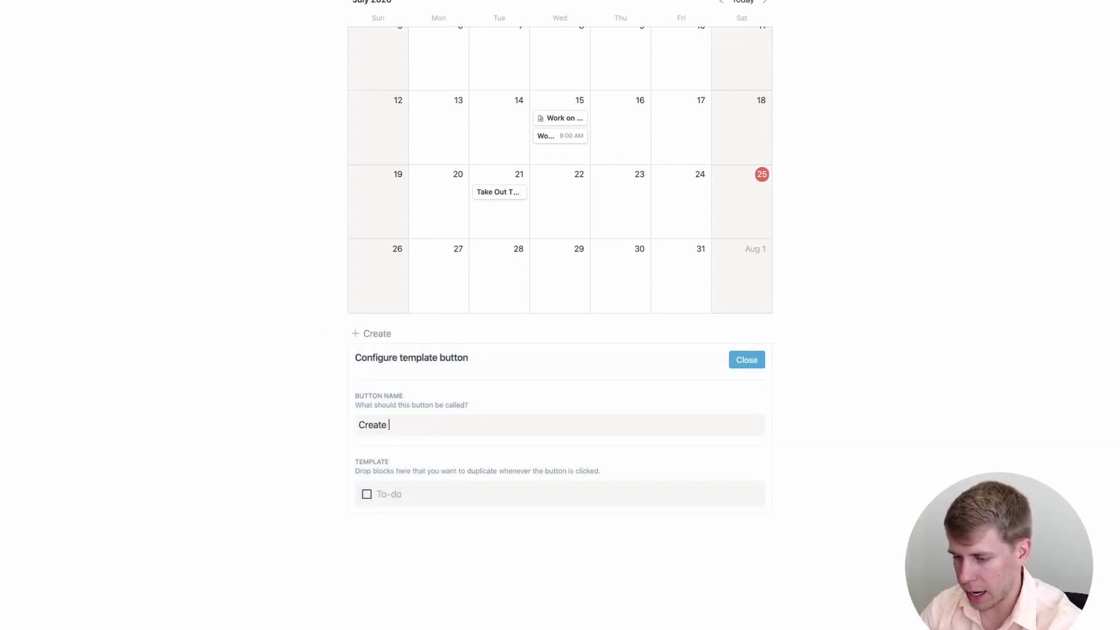
Replace the button's default to-do template with the plain text "Workout" and close its configuration
click(383, 492)
key(BackSpace)
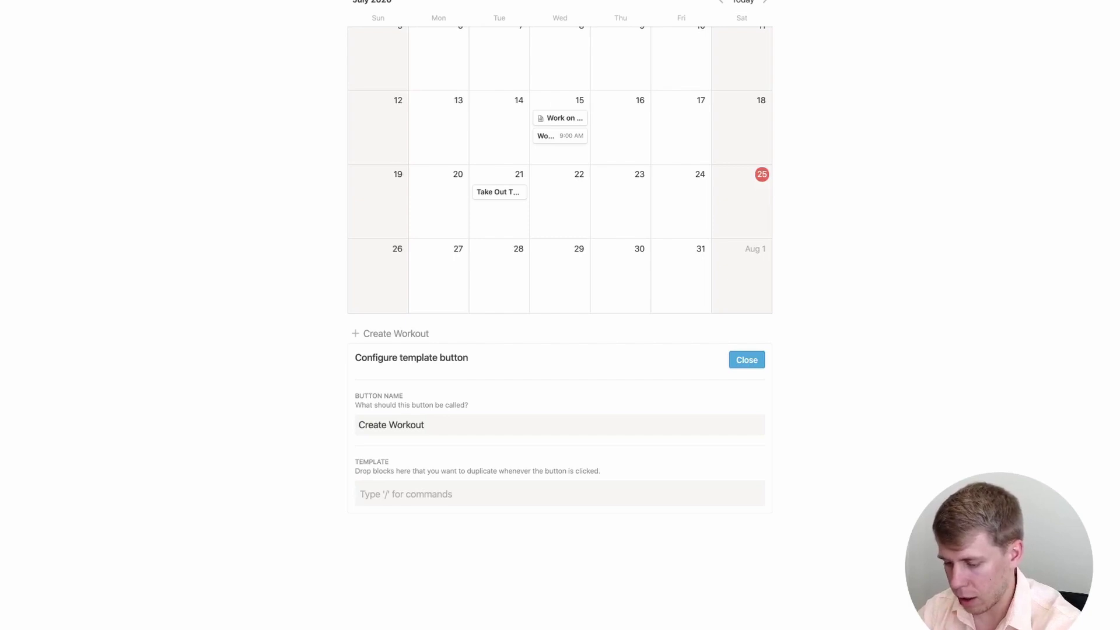
text(/)
key(BackSpace)
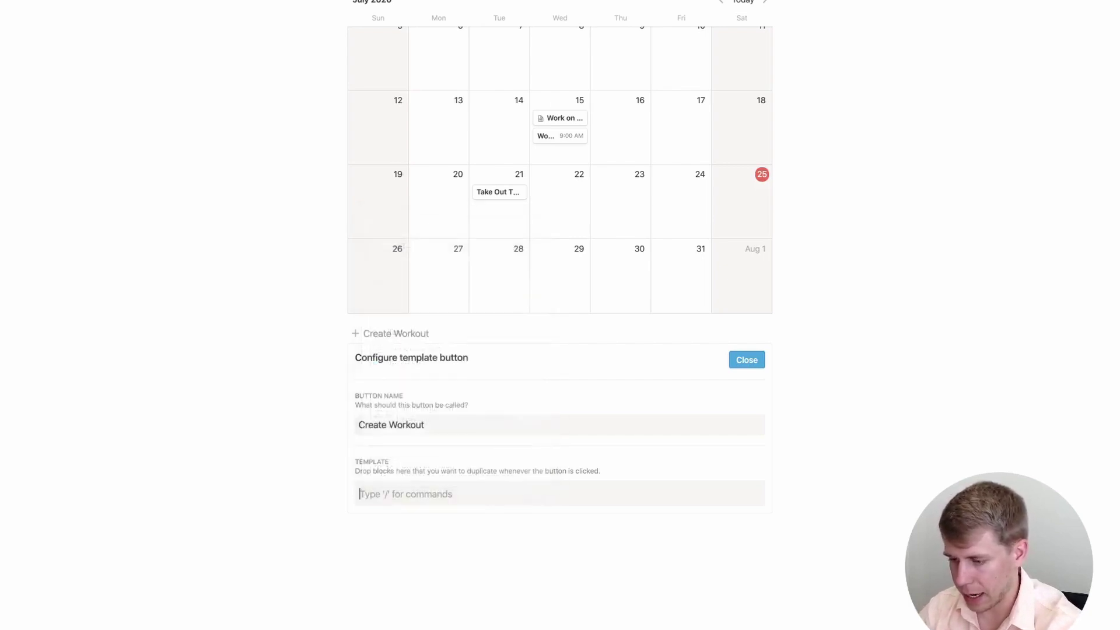
text(Workout)
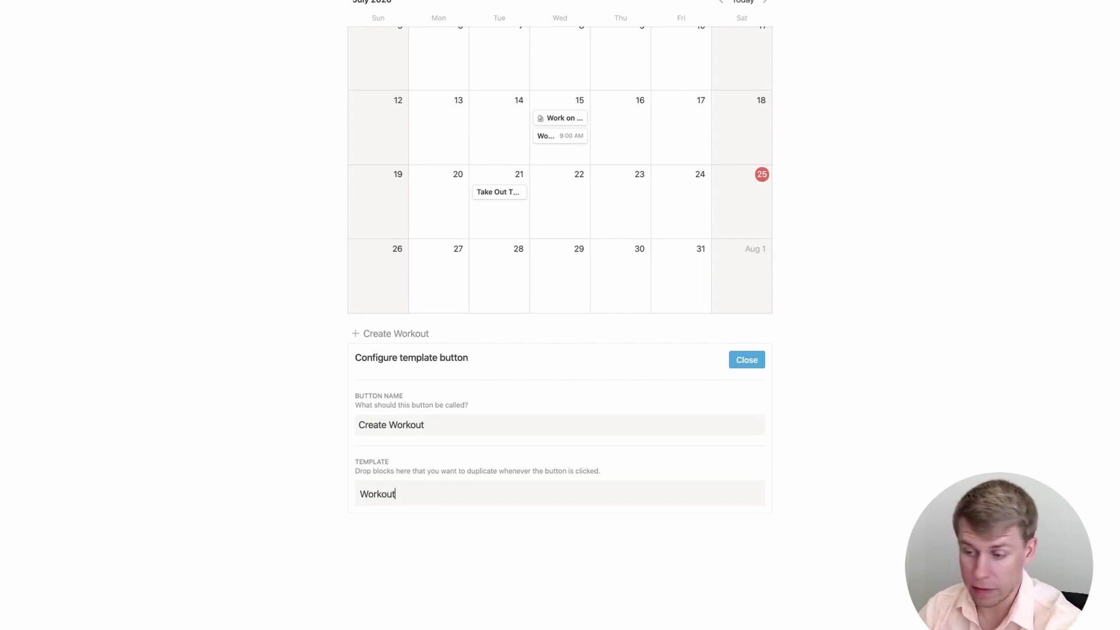
click(745, 360)
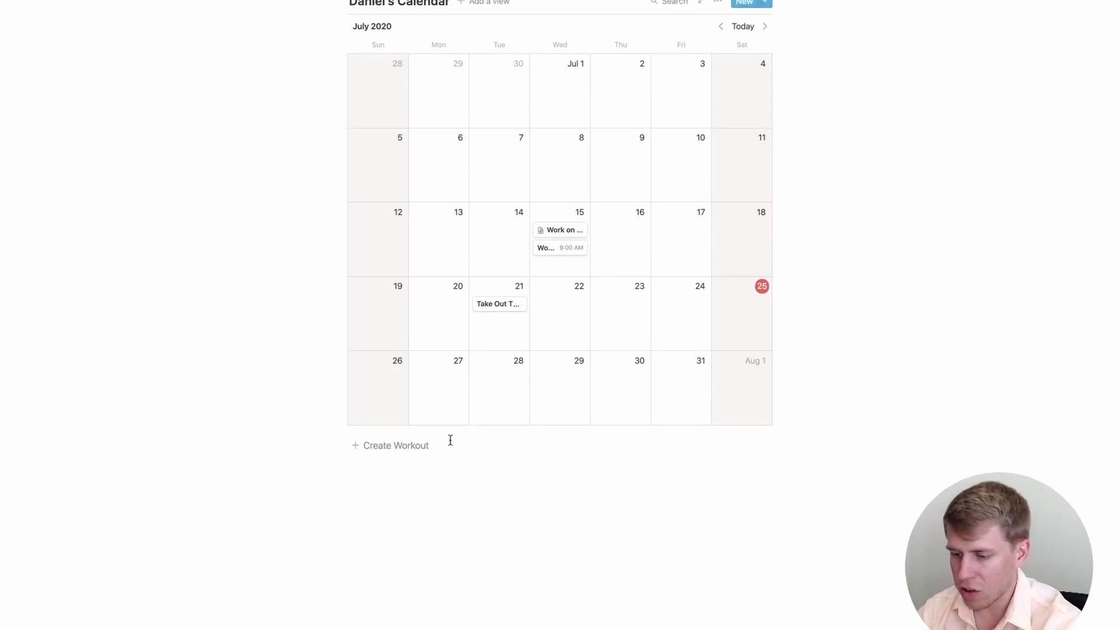
Generate three Workout blocks with the template button and place them on July 22, 23 and 24
click(366, 449)
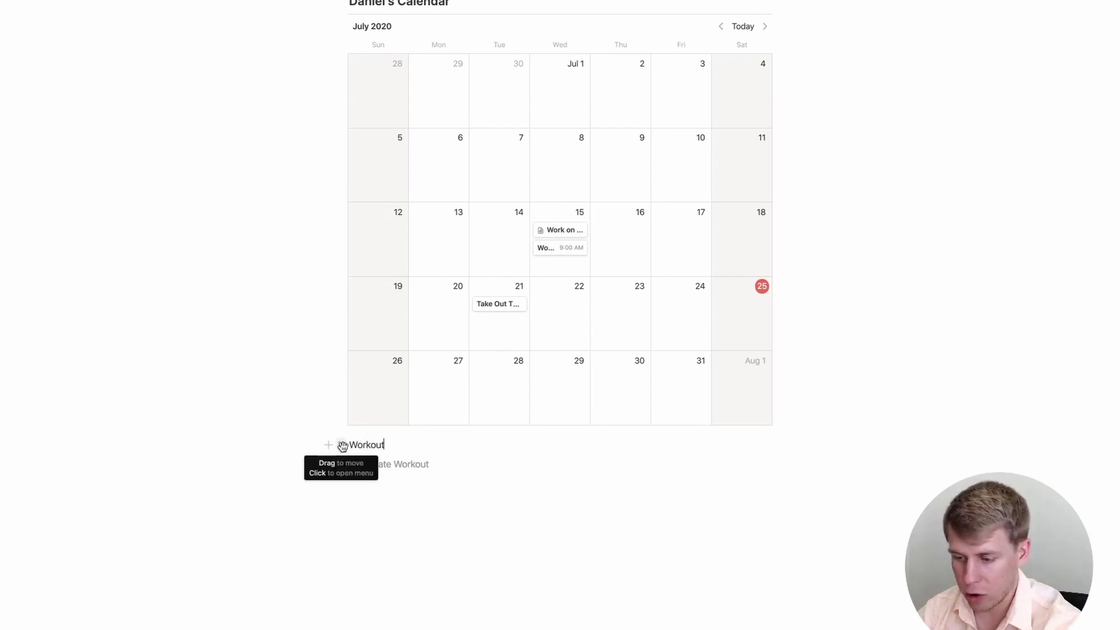
drag(342, 446, 548, 309)
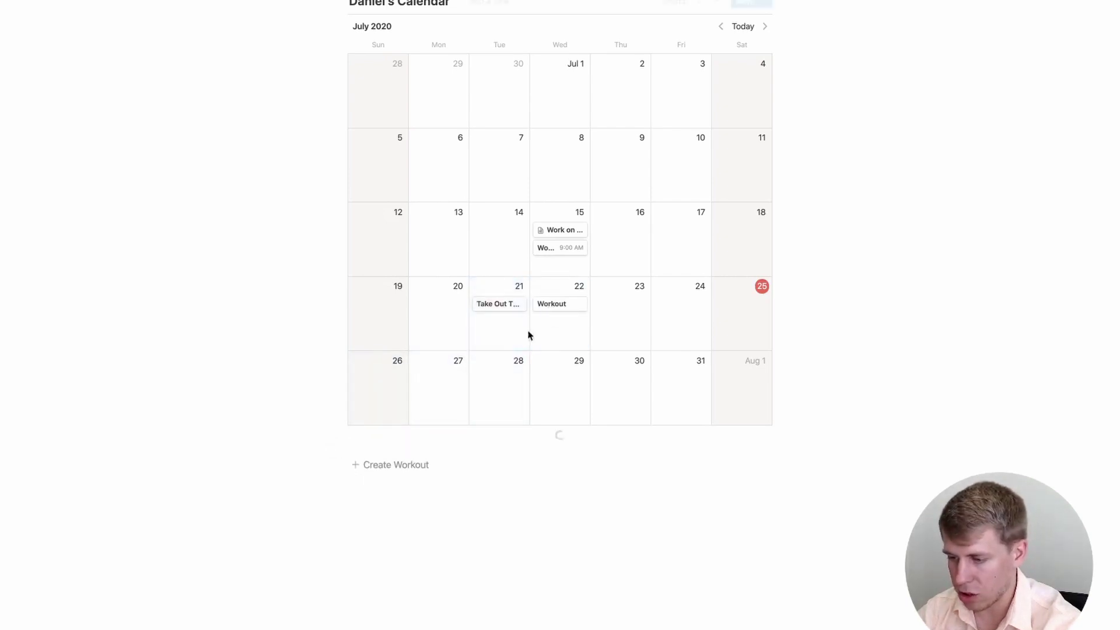
click(370, 445)
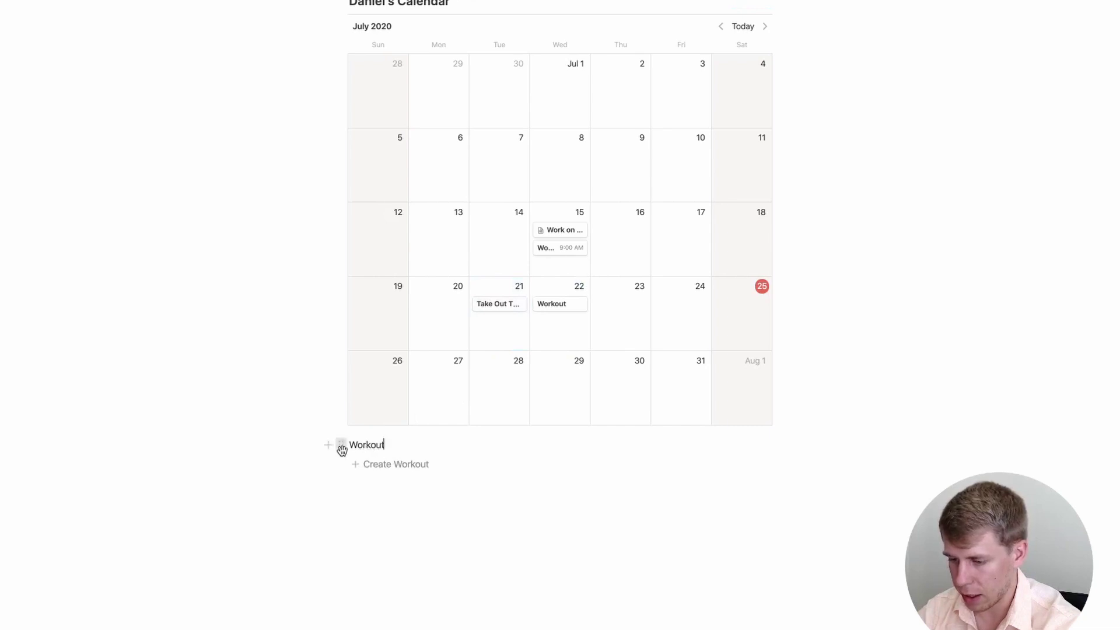
drag(342, 449, 608, 309)
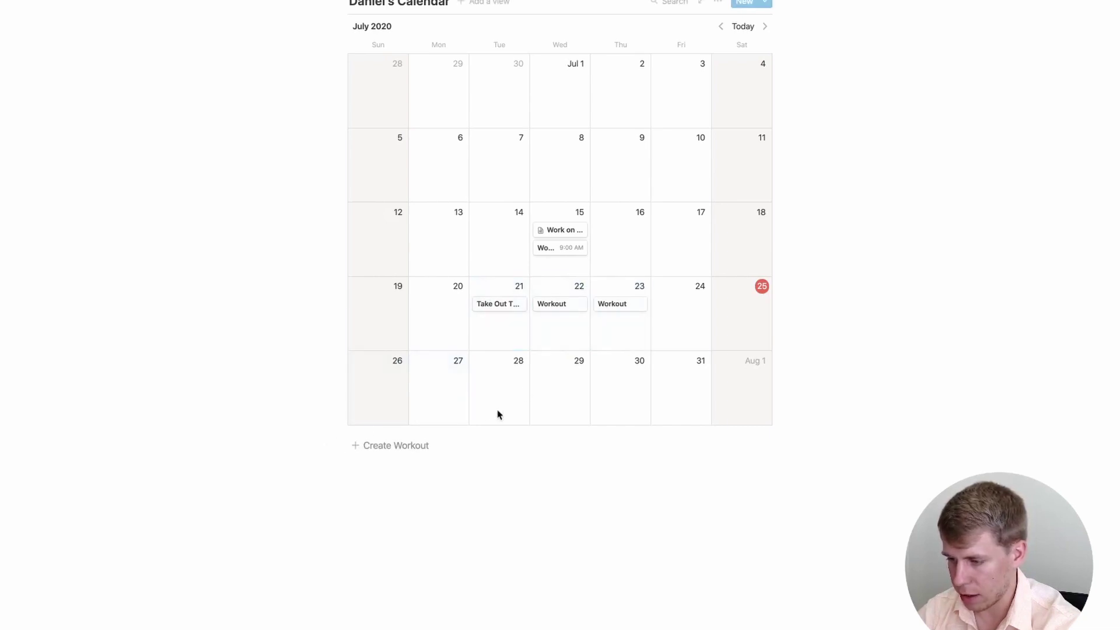
click(388, 453)
drag(341, 445, 652, 310)
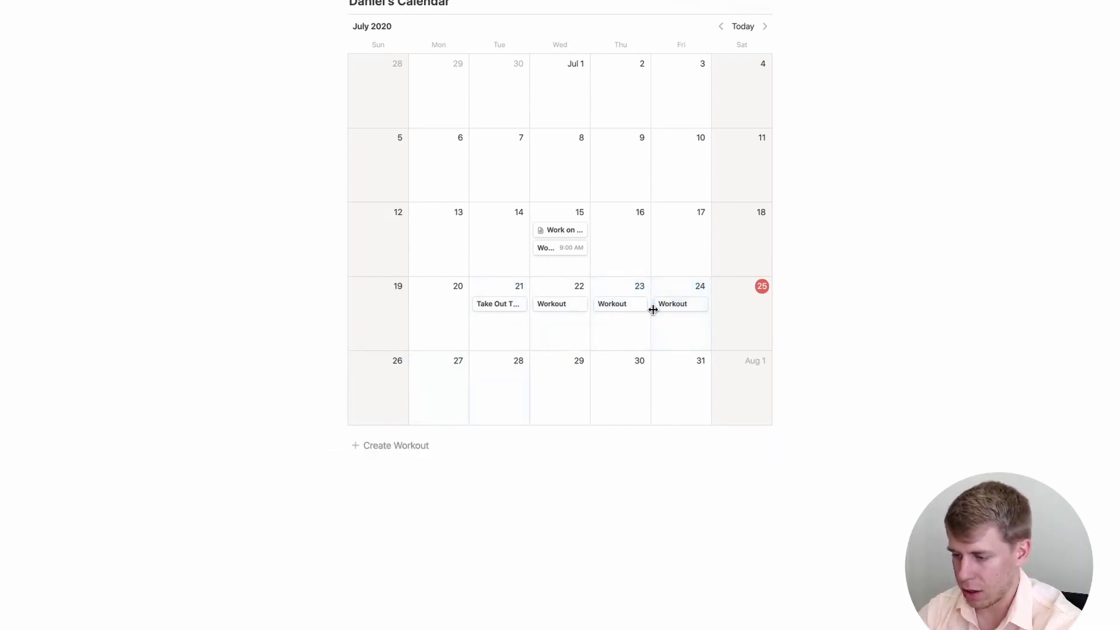
Generate two more Workout blocks with the template button and place them on July 20 and July 21
click(382, 448)
key(ctrl+z)
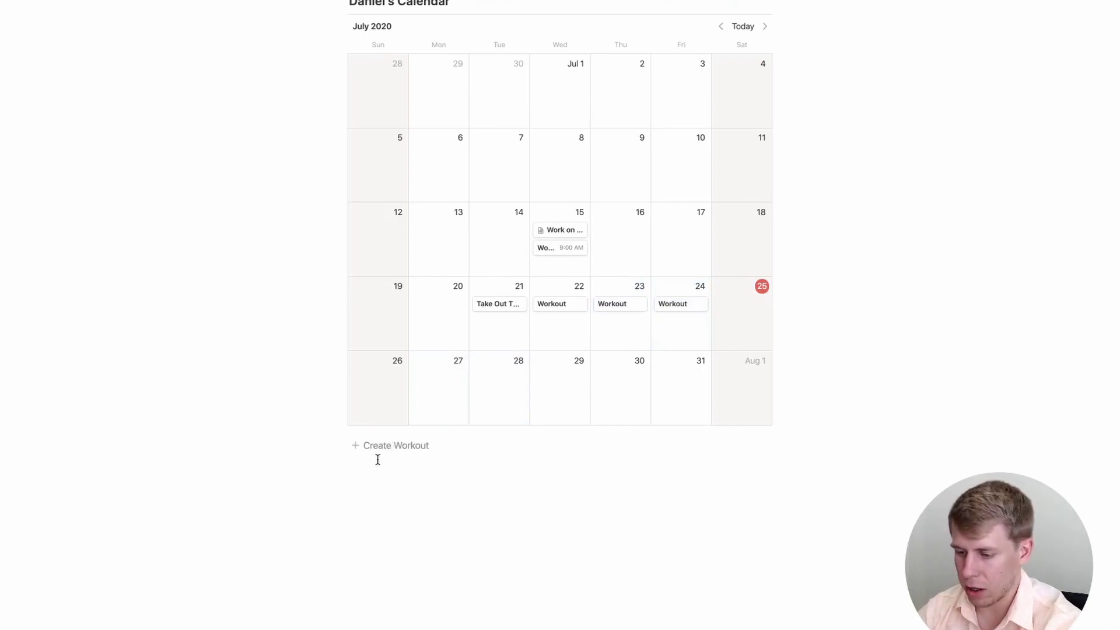
click(376, 450)
drag(342, 445, 429, 307)
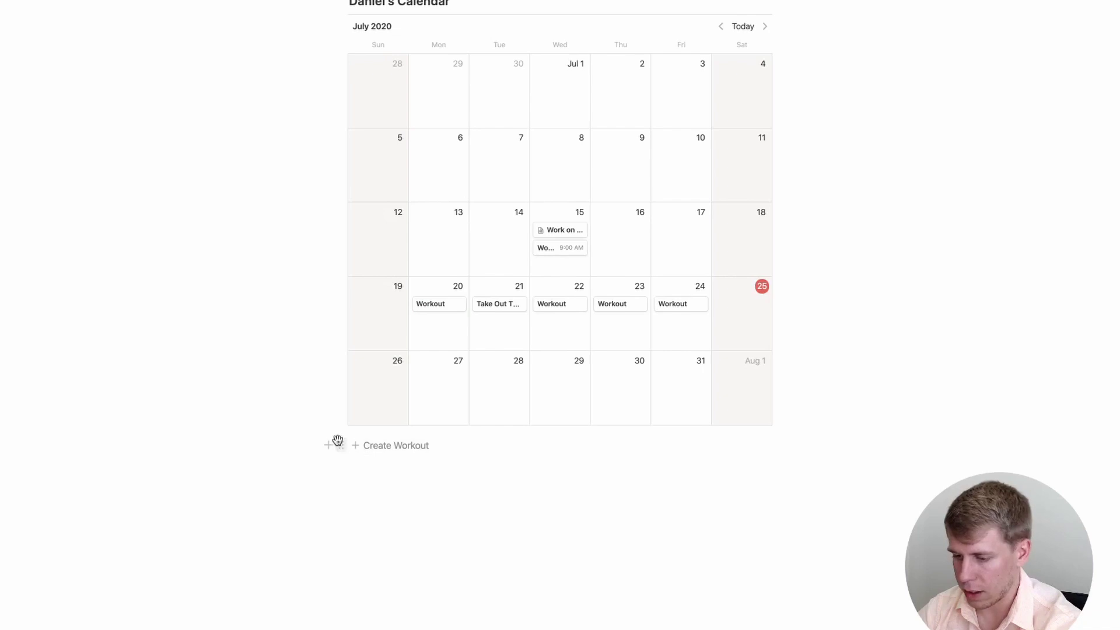
click(339, 443)
key(Escape)
click(386, 448)
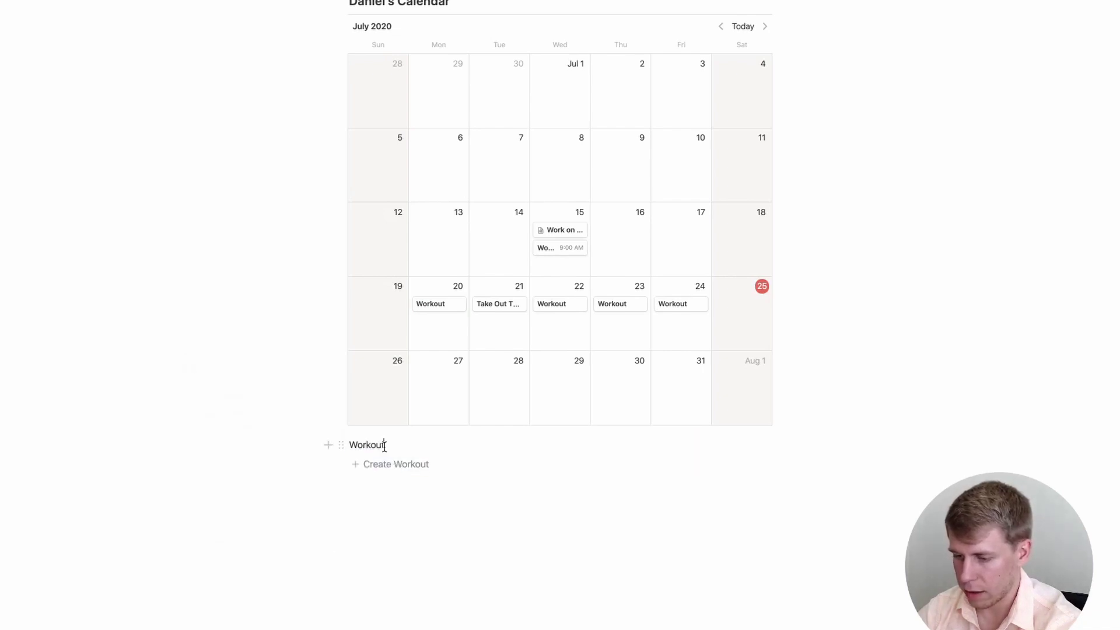
drag(342, 445, 477, 292)
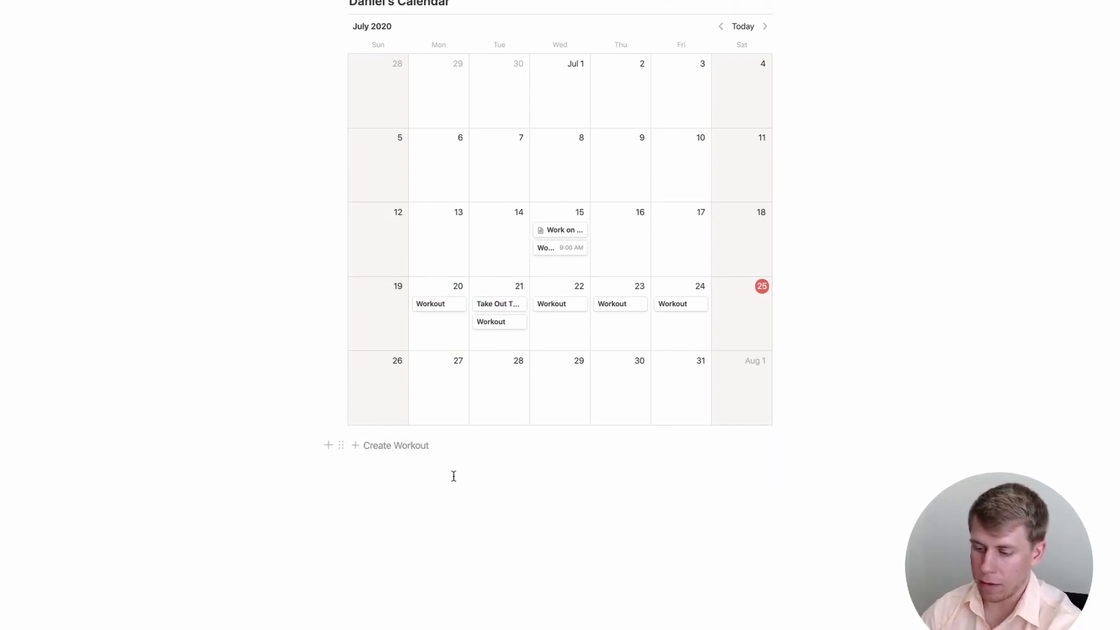
Insert a second template button below Create Workout and replace its default to-do with the plain text "Go for a Run"
click(413, 499)
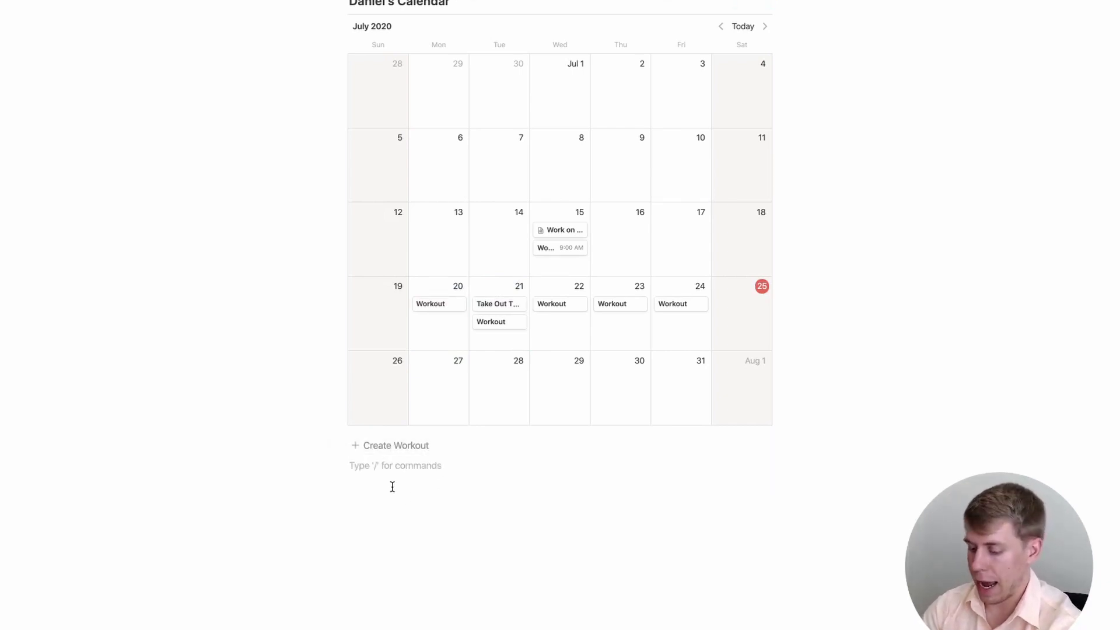
text(/butt)
key(Return)
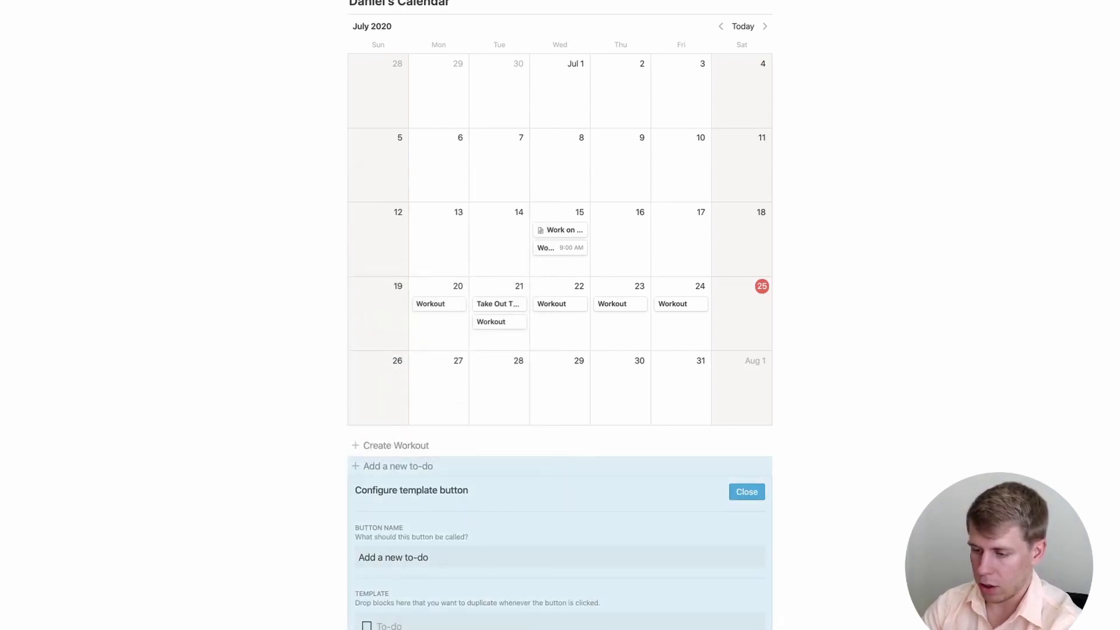
click(403, 615)
key(BackSpace)
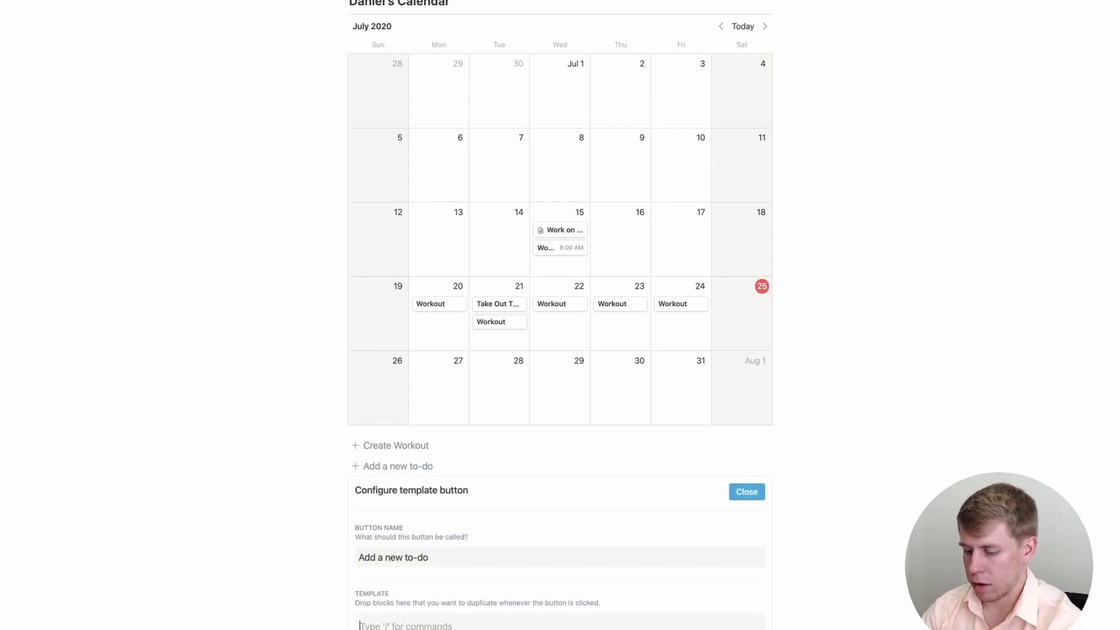
text(Go for a Run)
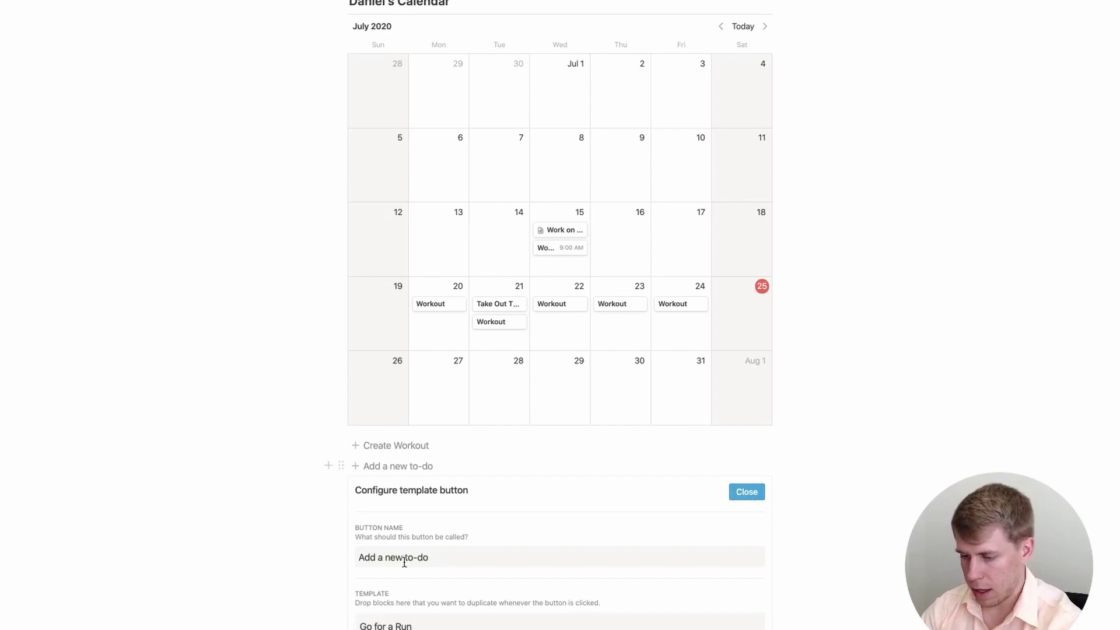
Name the new template button "Create Run", close its configuration and place it in a column beside the Create Workout button
click(244, 561)
drag(421, 557, 358, 557)
text(C)
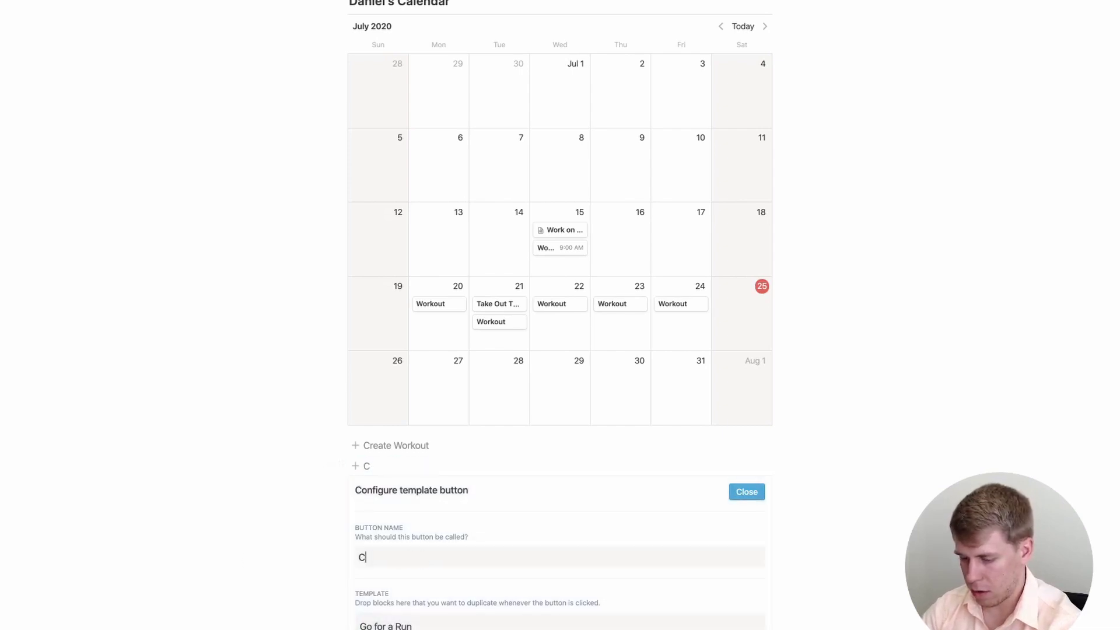
text(reate Run)
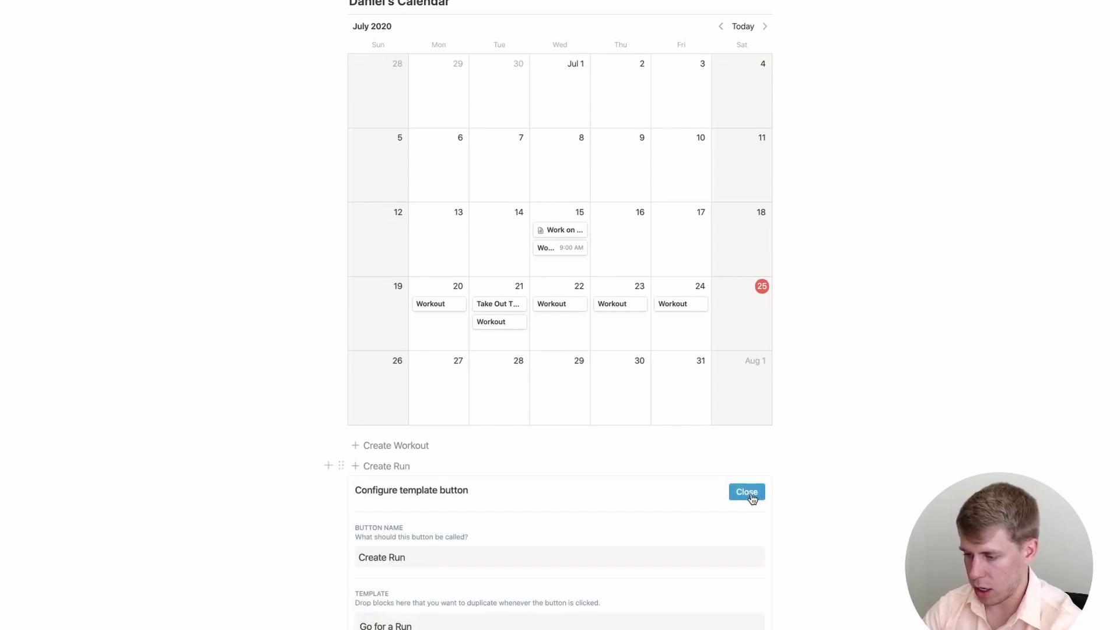
click(748, 494)
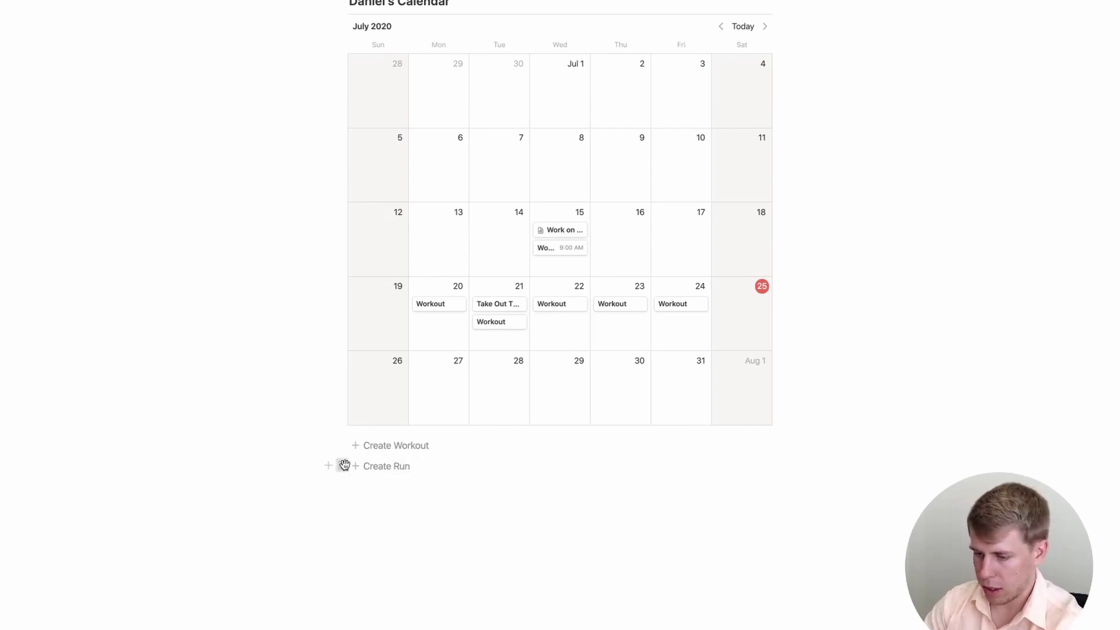
drag(344, 464, 775, 445)
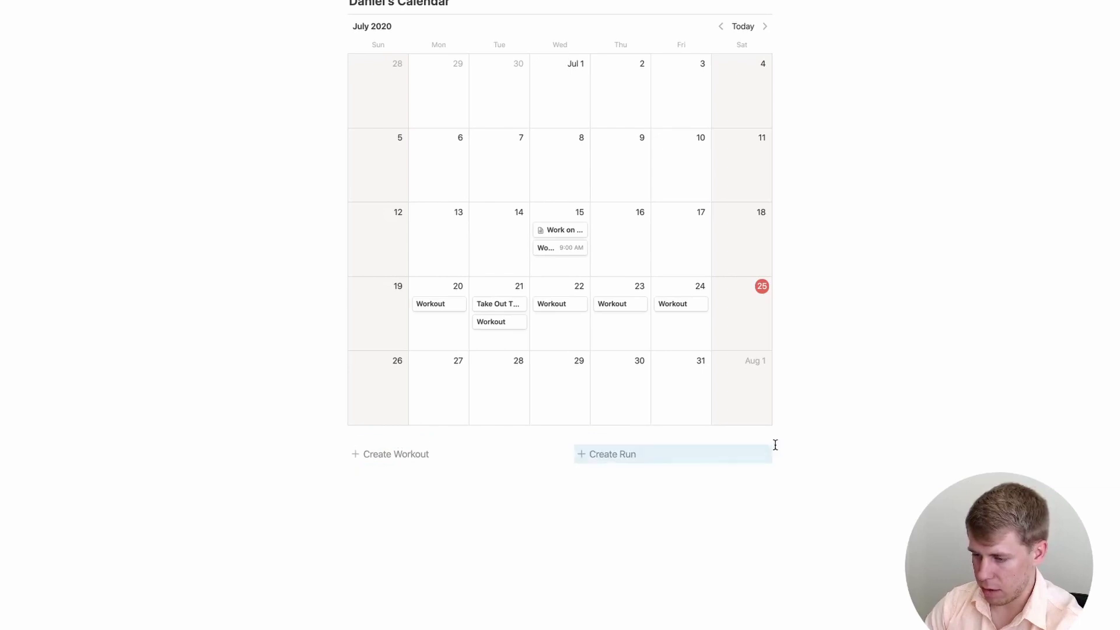
Generate a Go for a Run block with the Create Run button and place it on July 30
click(545, 493)
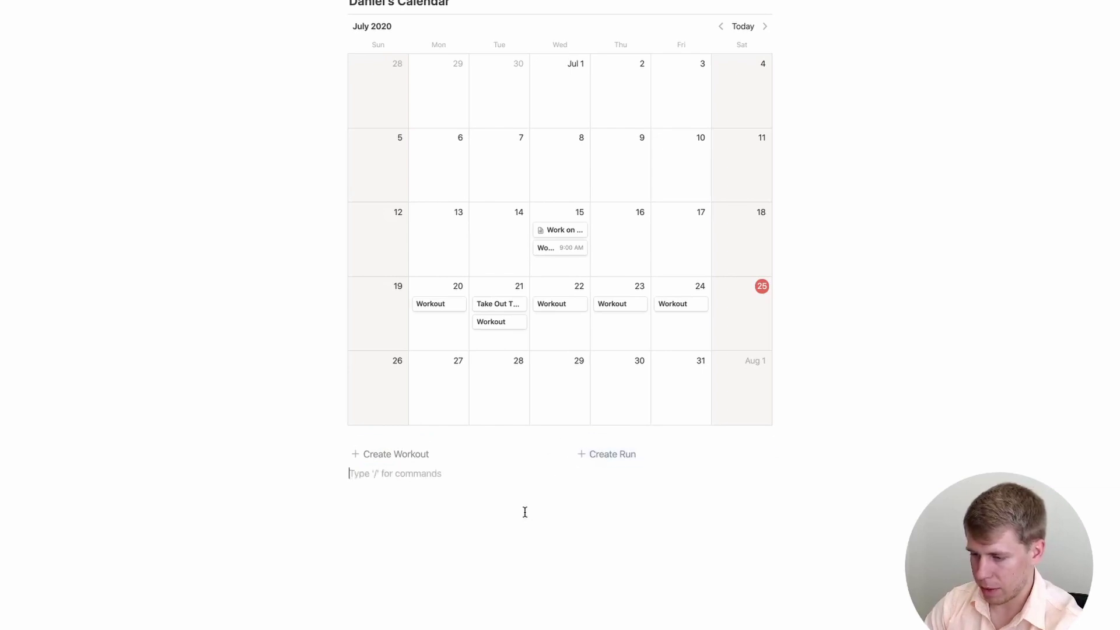
click(597, 457)
drag(565, 473, 600, 380)
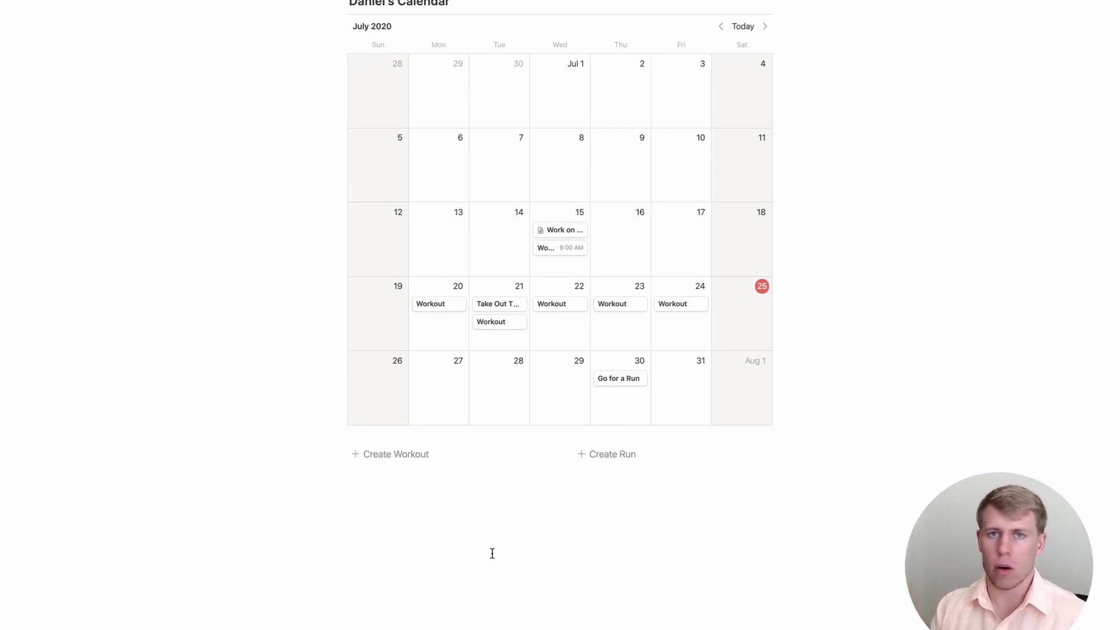
Open the July 20 Workout entry and give it a new tag named "Fitness"
scroll(443, 520, up, 1)
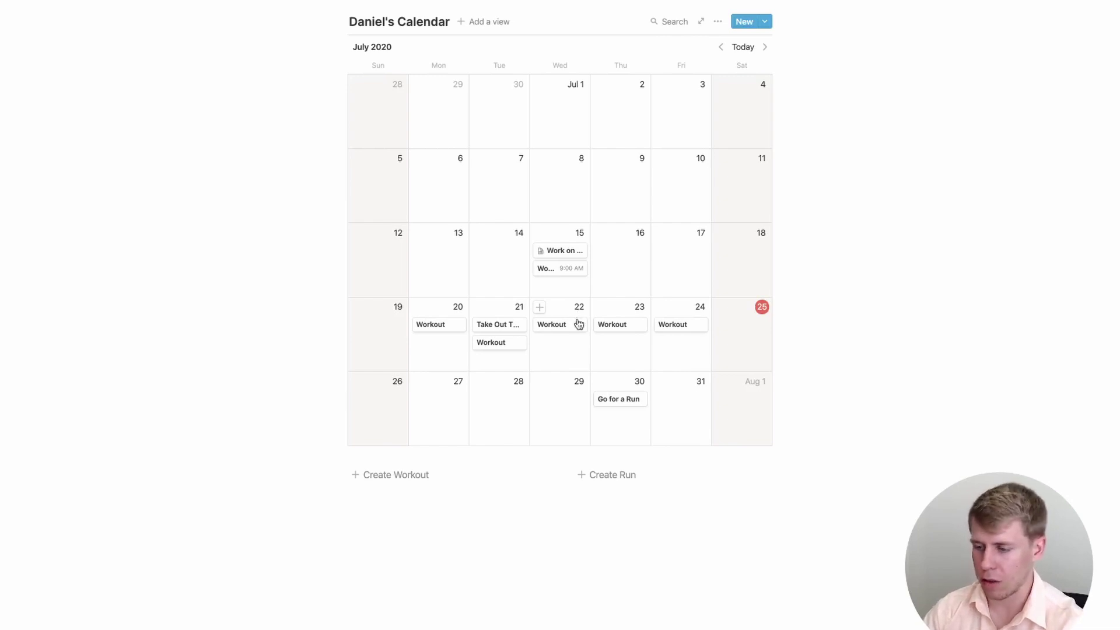
click(431, 325)
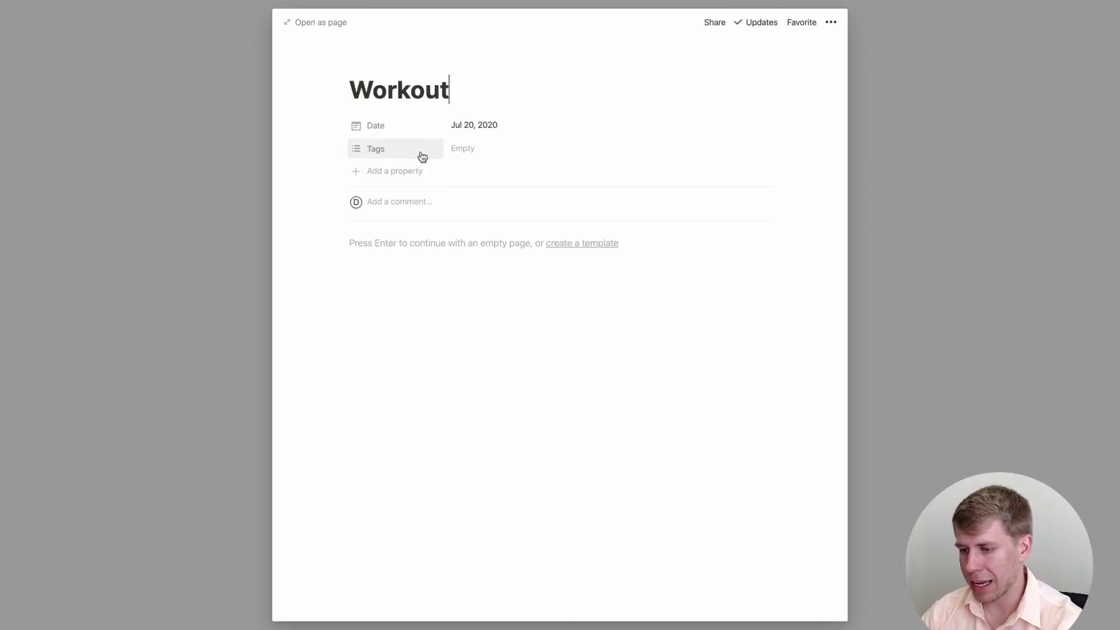
click(470, 154)
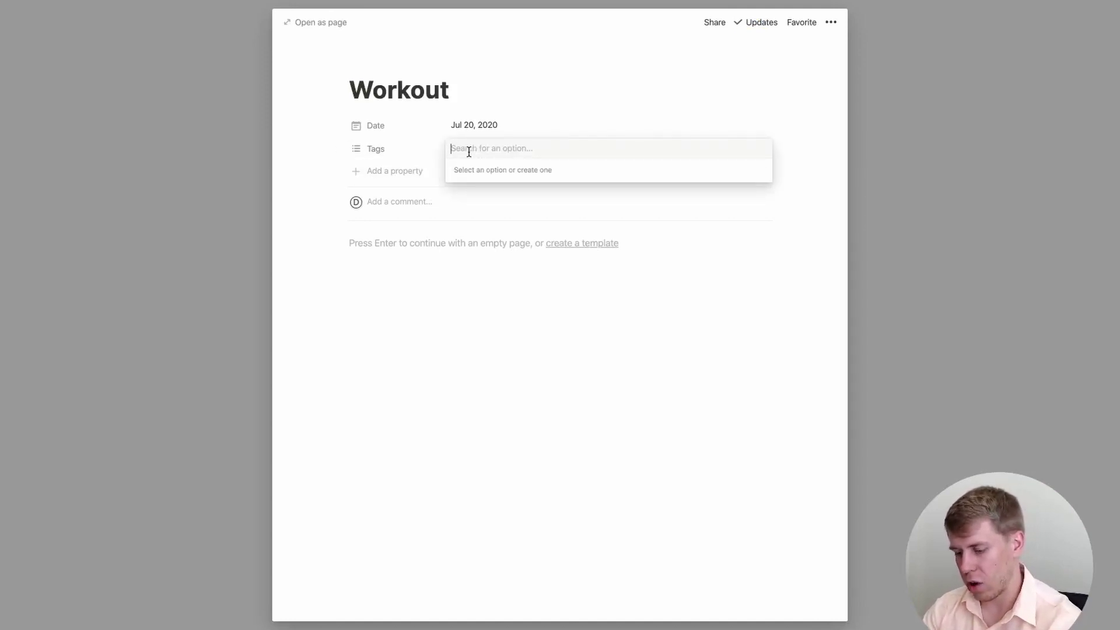
text(Fitness)
key(Return)
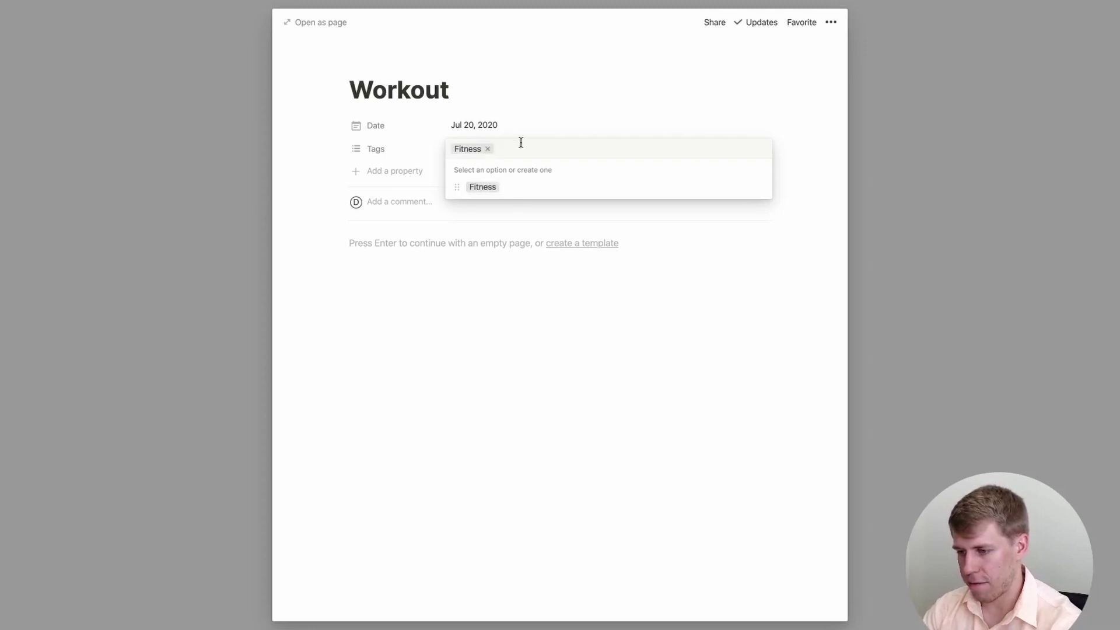
Set the Fitness tag's color to Blue and close the Workout entry
click(760, 187)
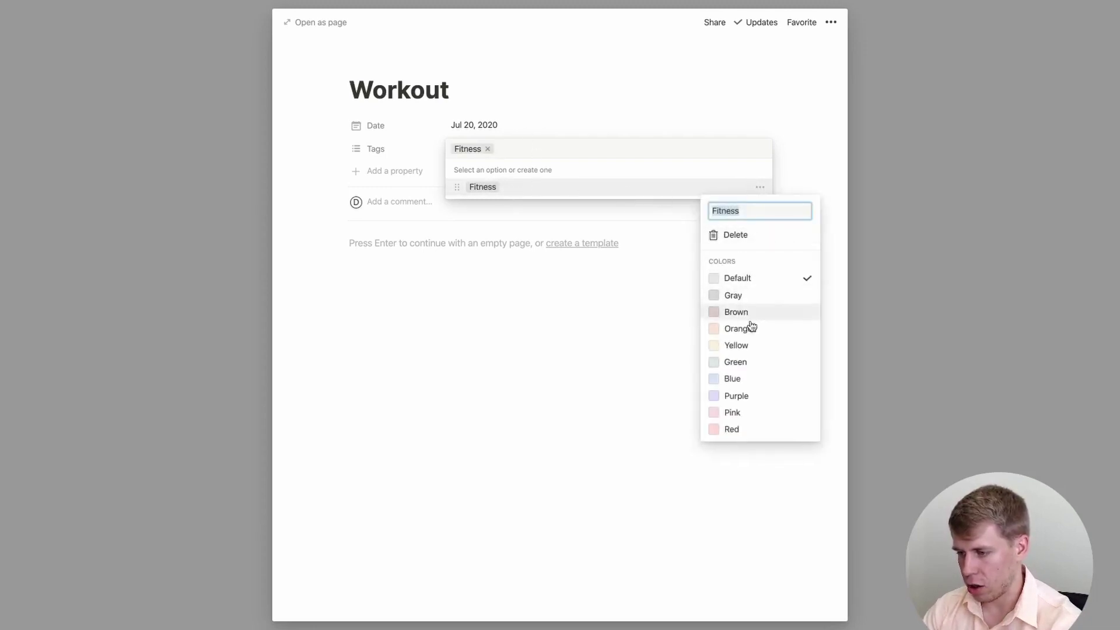
click(740, 378)
click(505, 385)
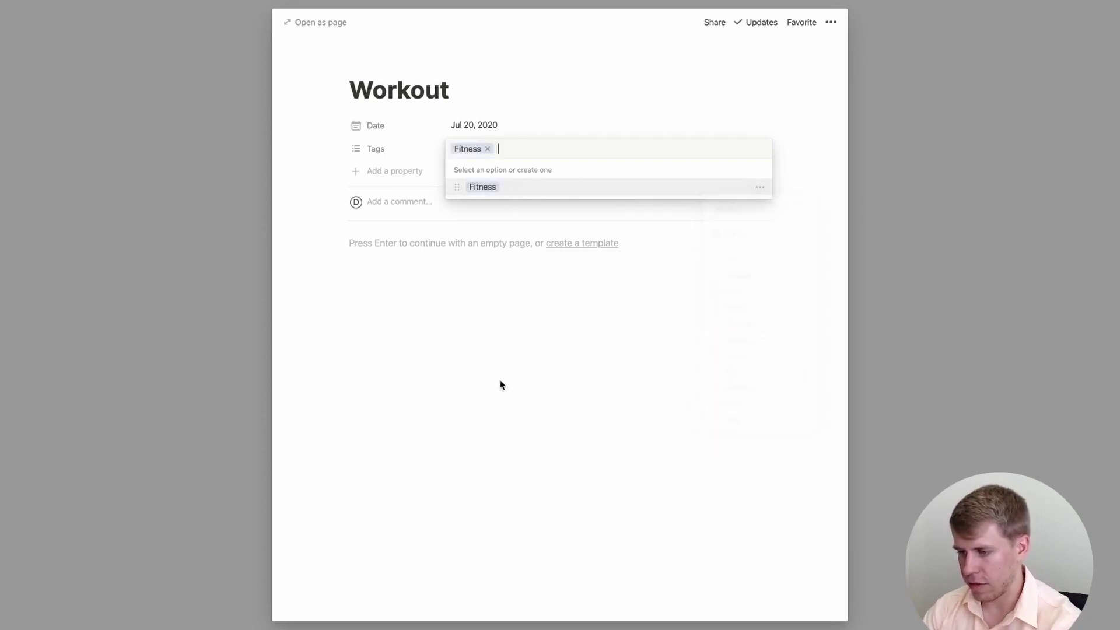
click(197, 336)
click(198, 336)
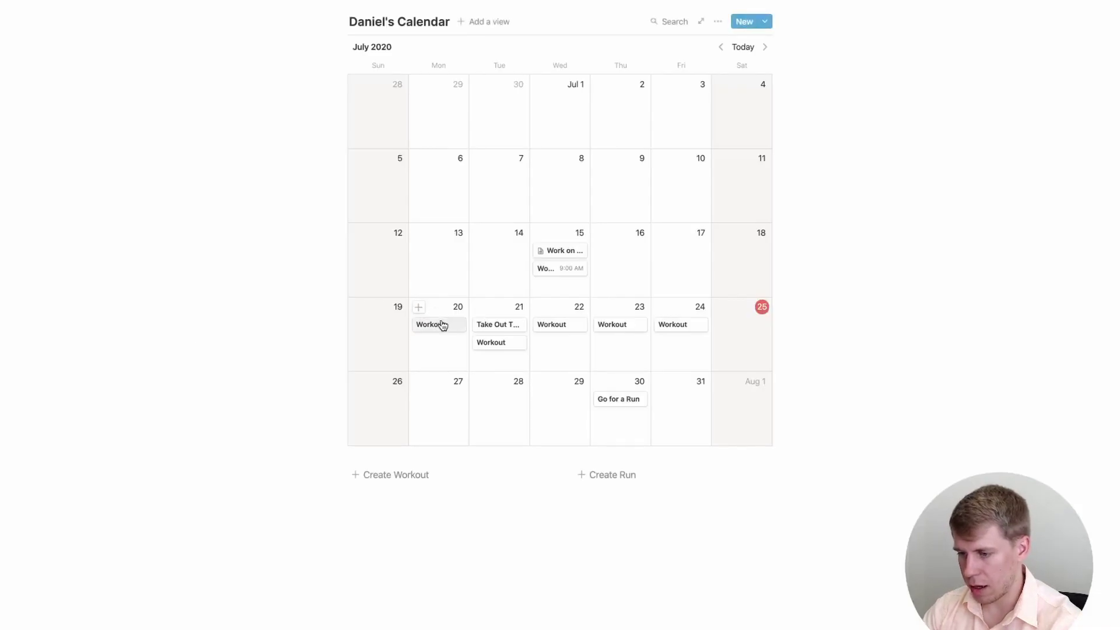
Show the Tags property on the entries in the calendar view
click(720, 24)
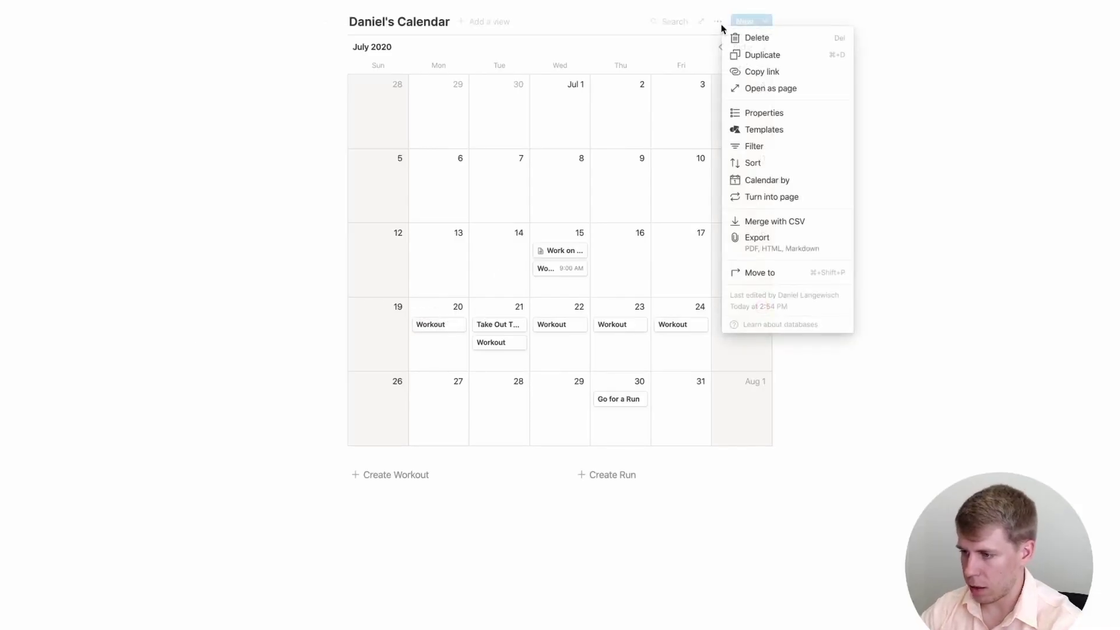
click(752, 113)
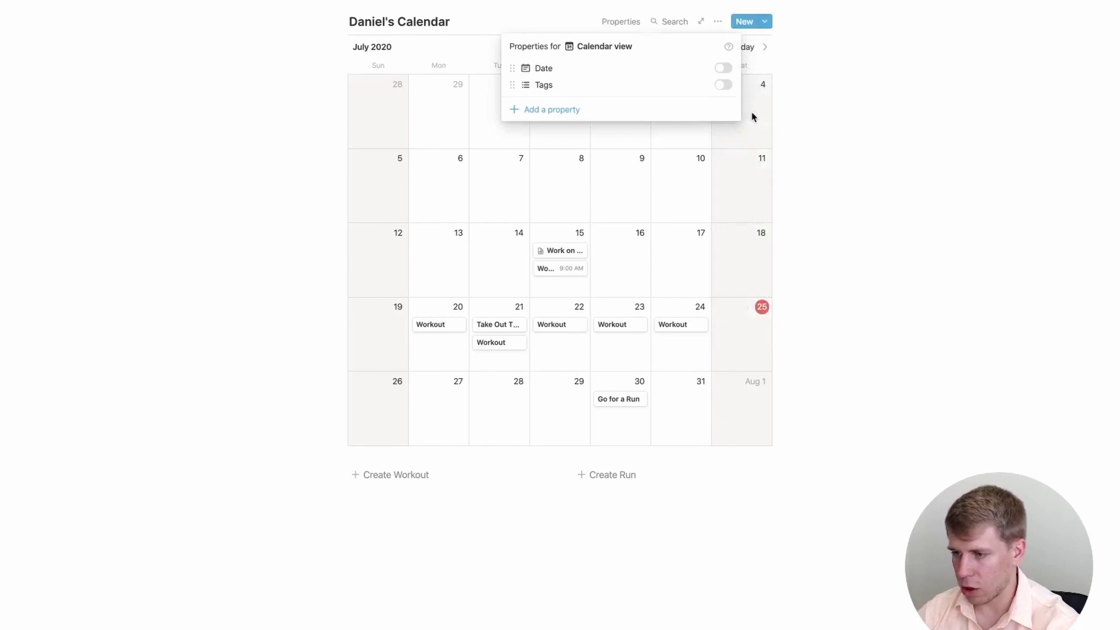
click(723, 85)
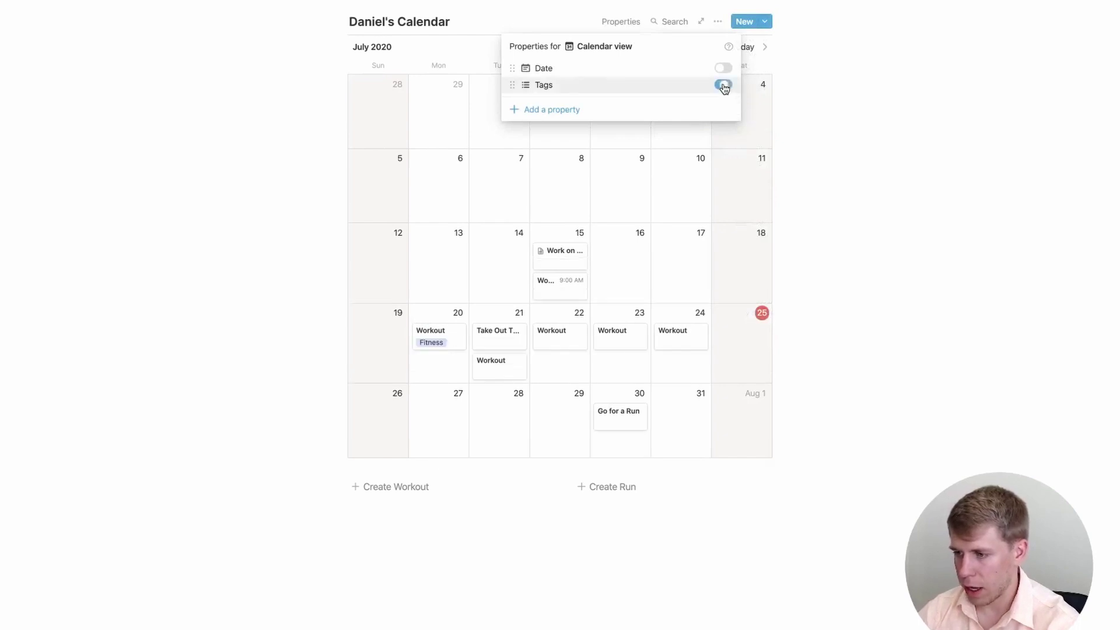
click(227, 277)
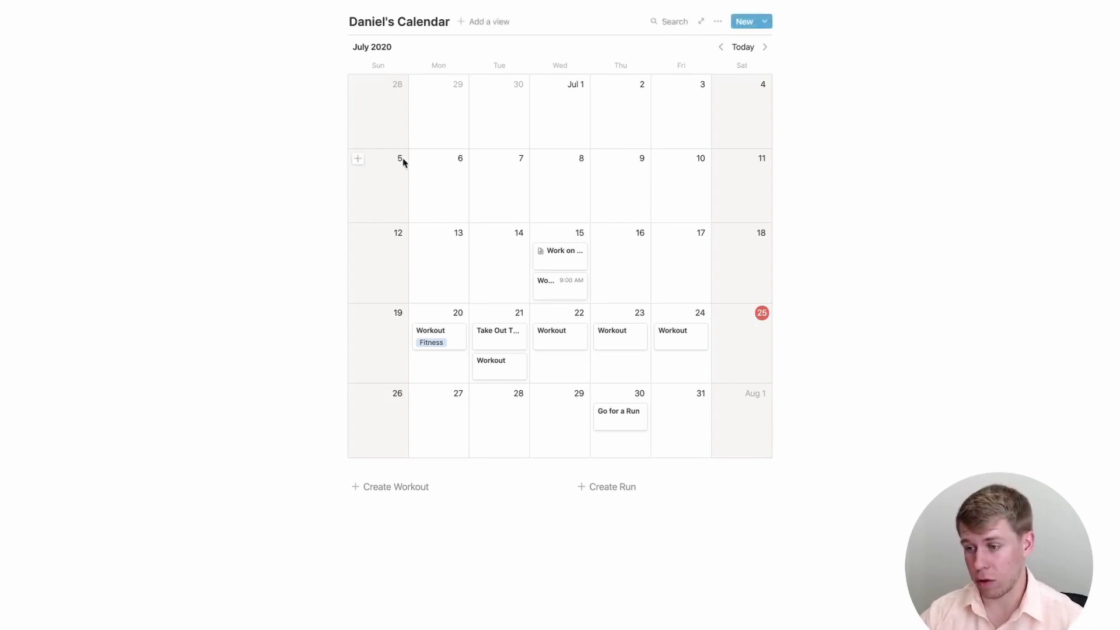
Add a table view to the calendar database and sort it by Date in ascending order
click(488, 23)
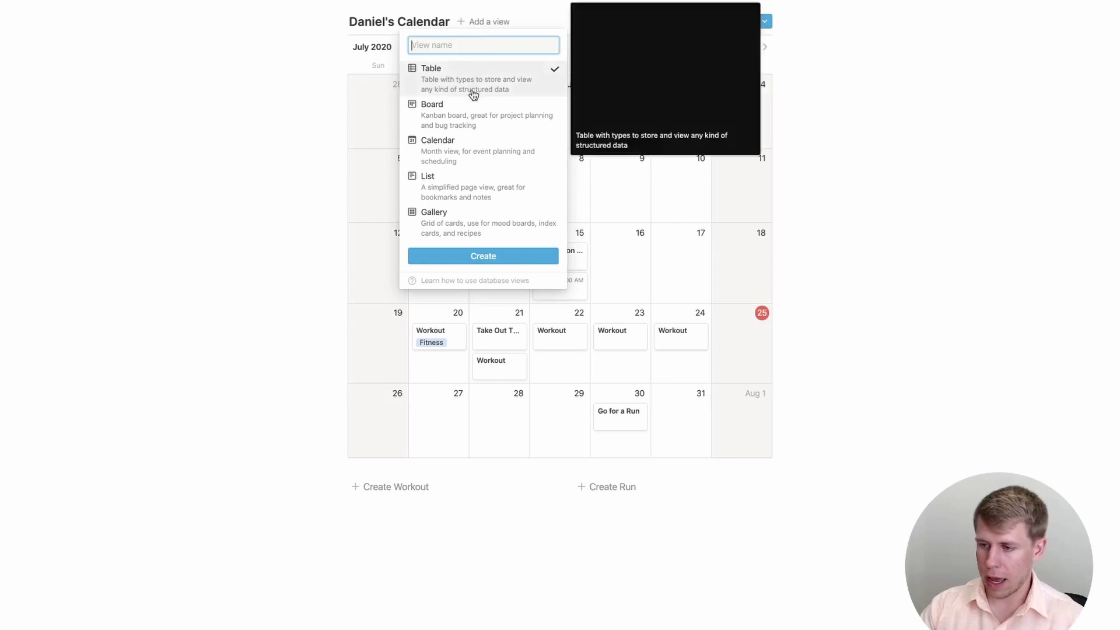
click(477, 257)
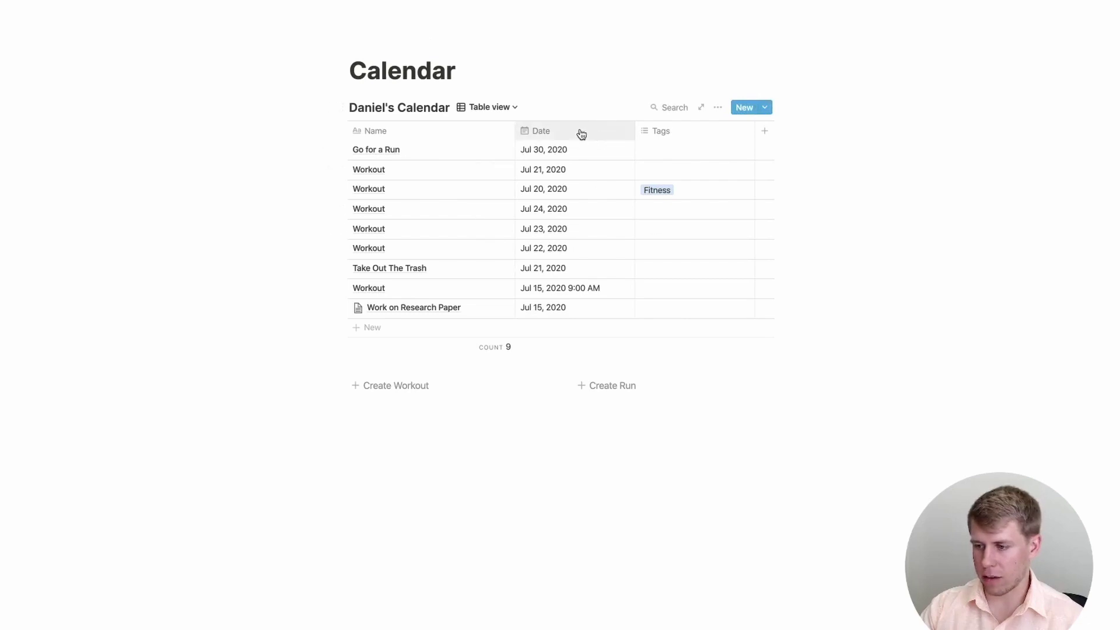
click(718, 108)
click(749, 248)
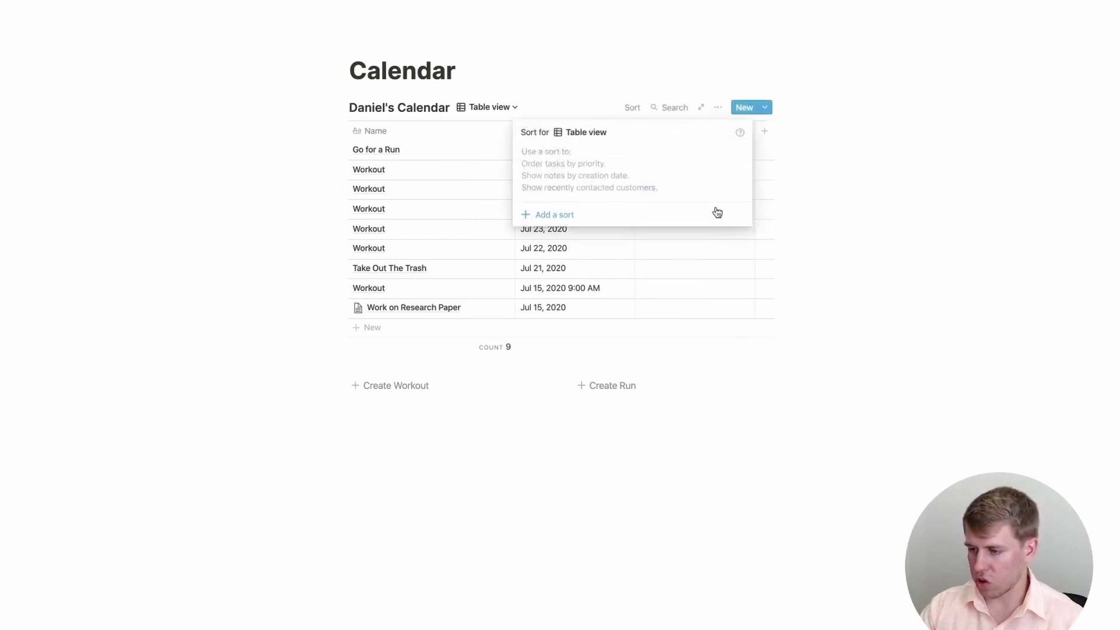
click(586, 215)
click(560, 156)
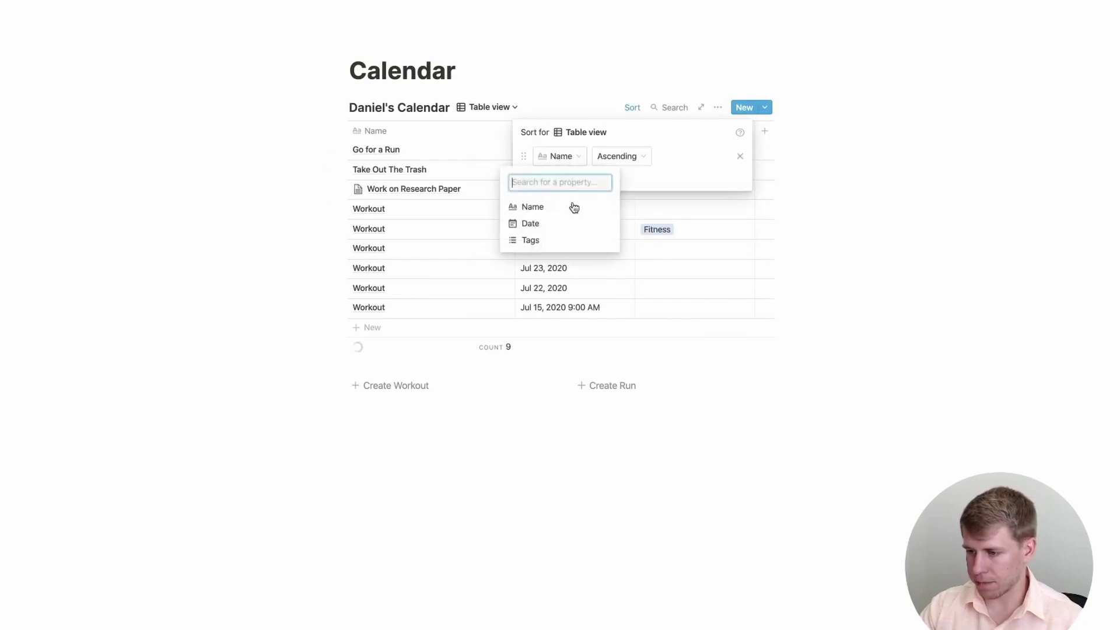
click(557, 222)
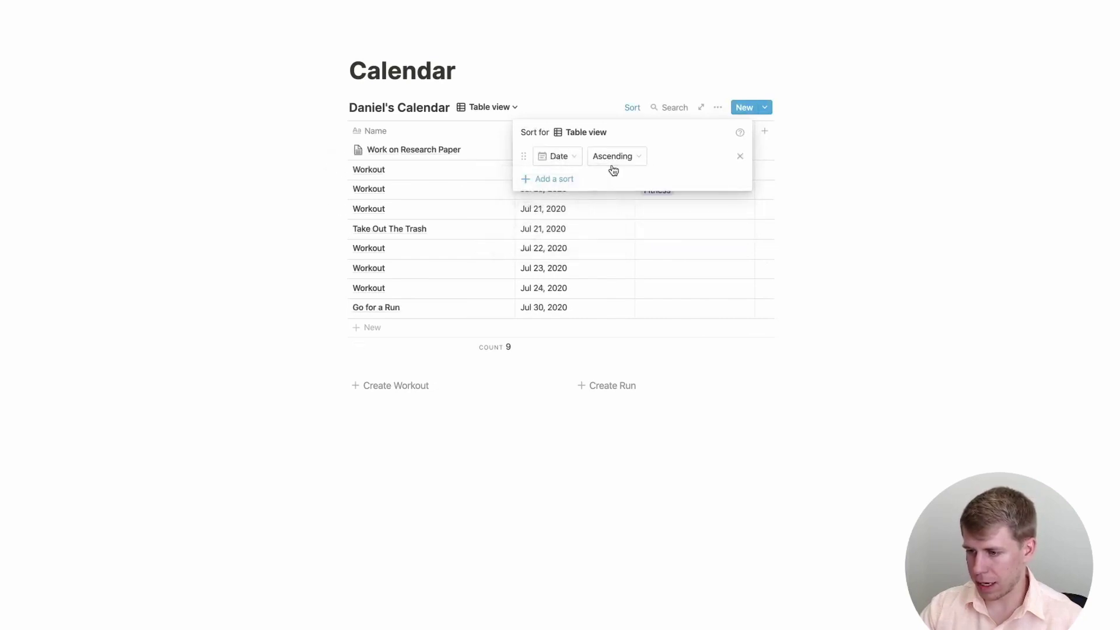
click(595, 95)
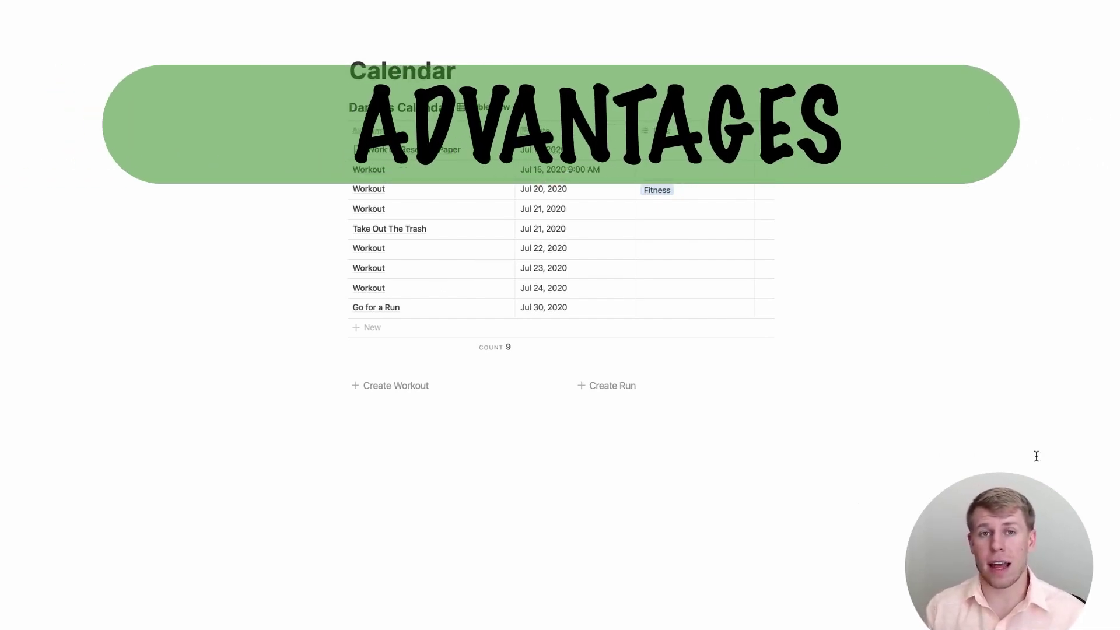
Return to the calendar view, look inside the July 20 Workout entry's page and close it
click(488, 111)
click(489, 150)
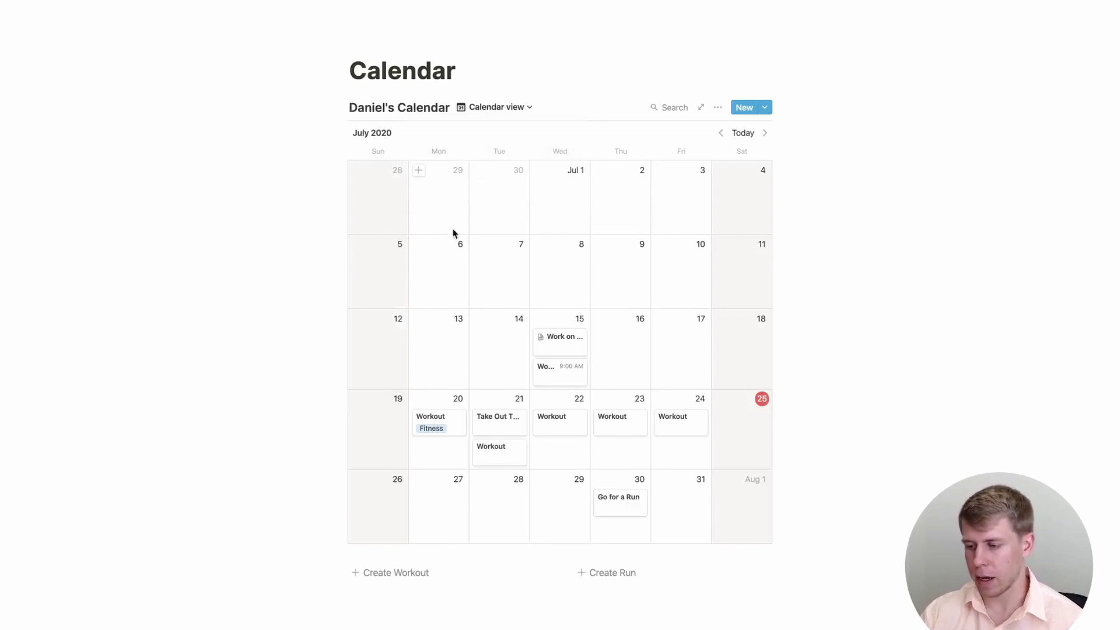
click(448, 422)
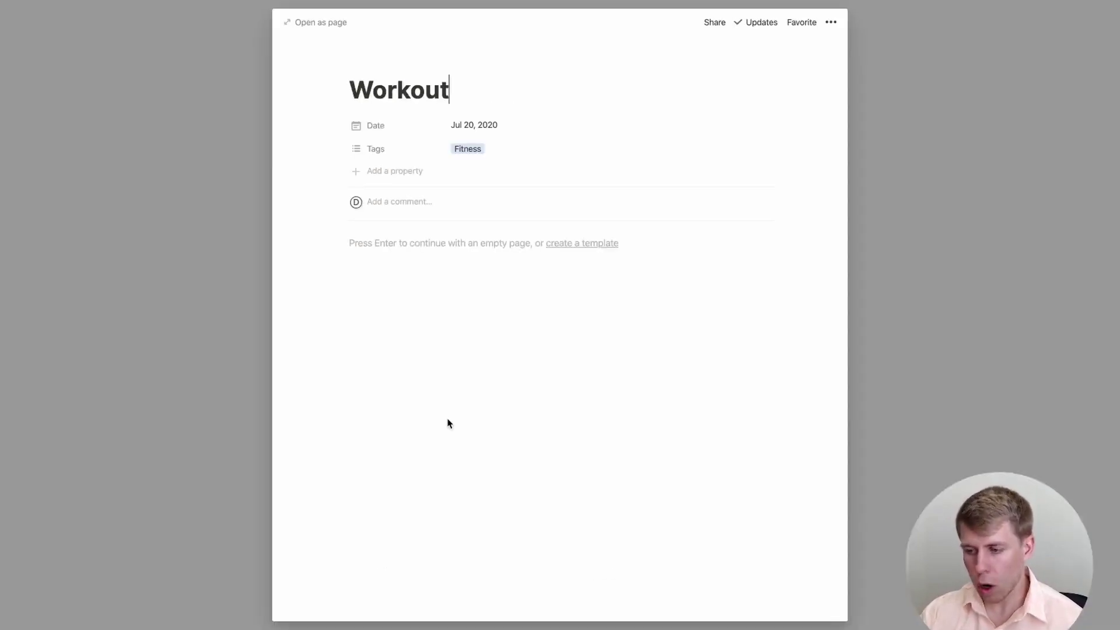
click(460, 267)
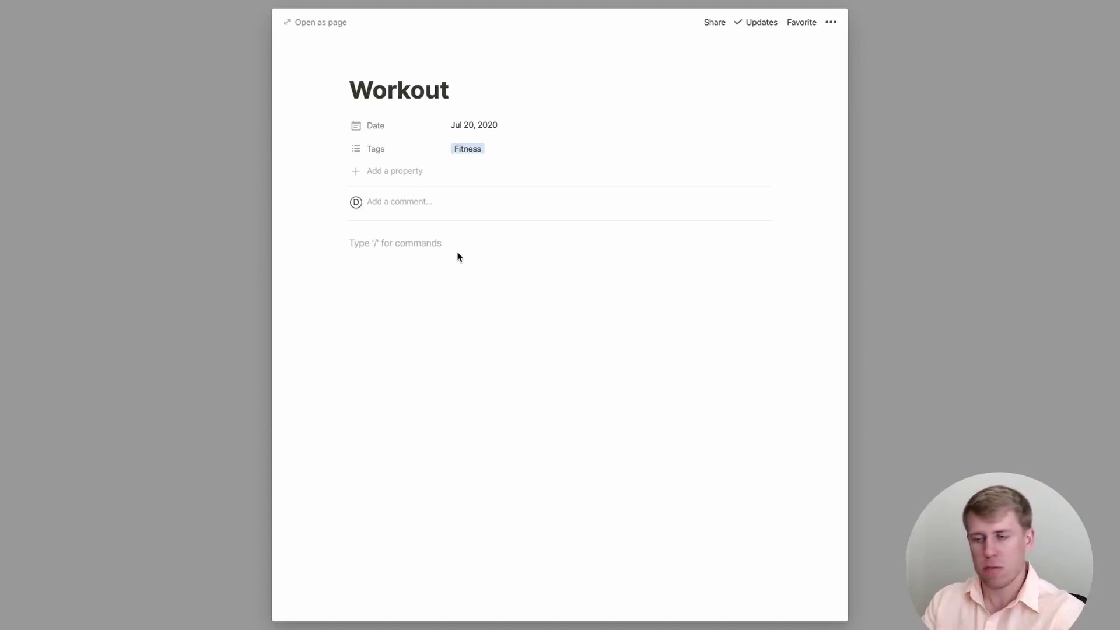
click(184, 274)
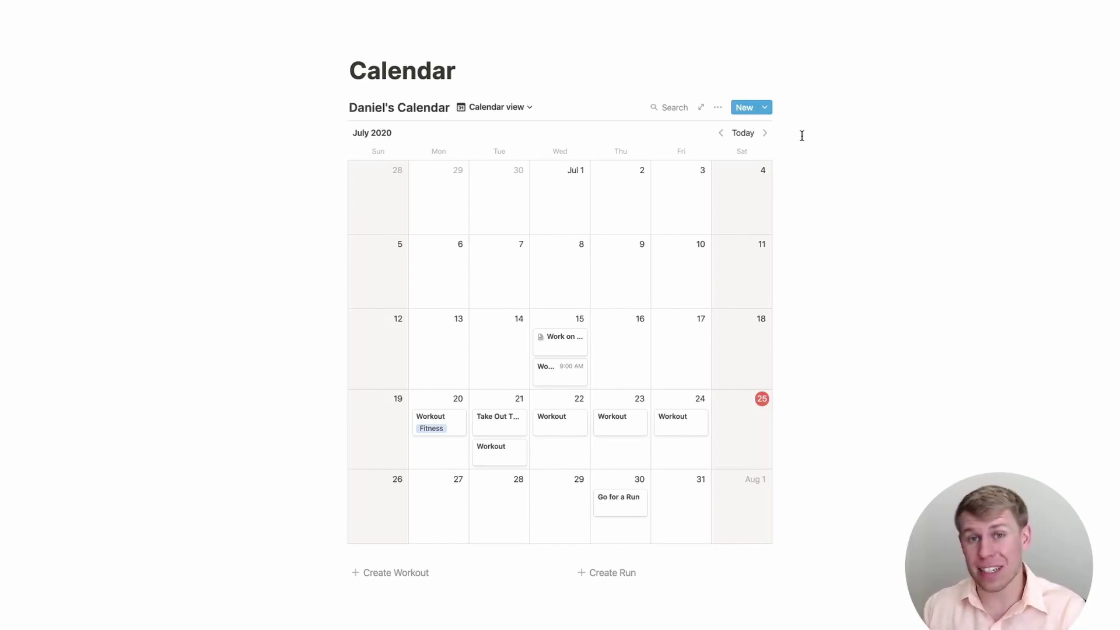
Switch to Google Calendar in the browser and open the settings and sharing options of the owner's personal calendar
mouse_move(8, 175)
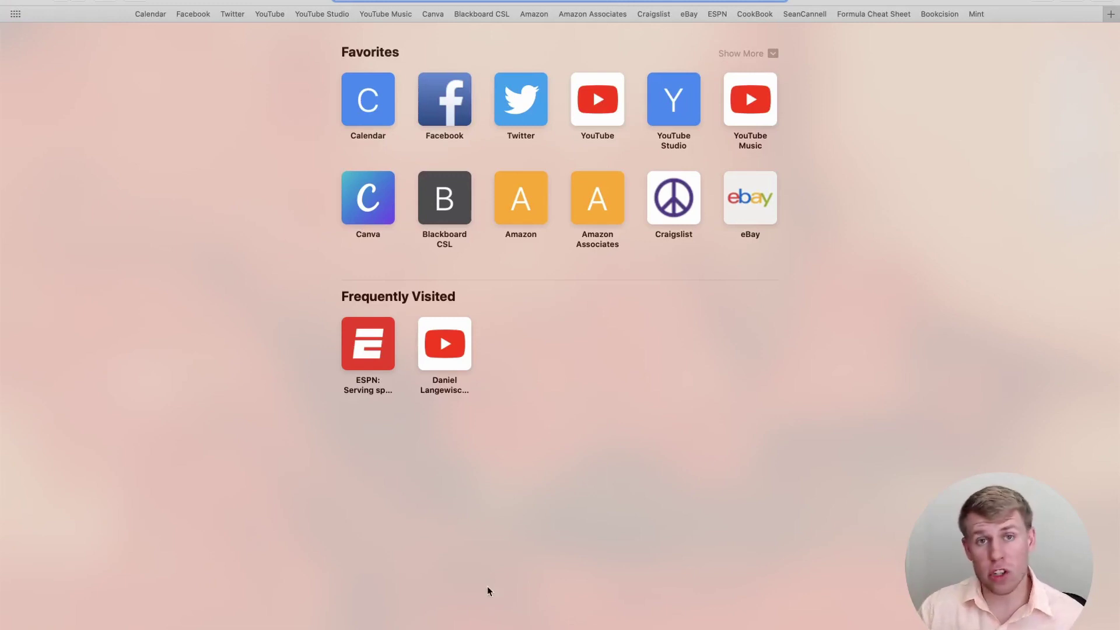
click(150, 14)
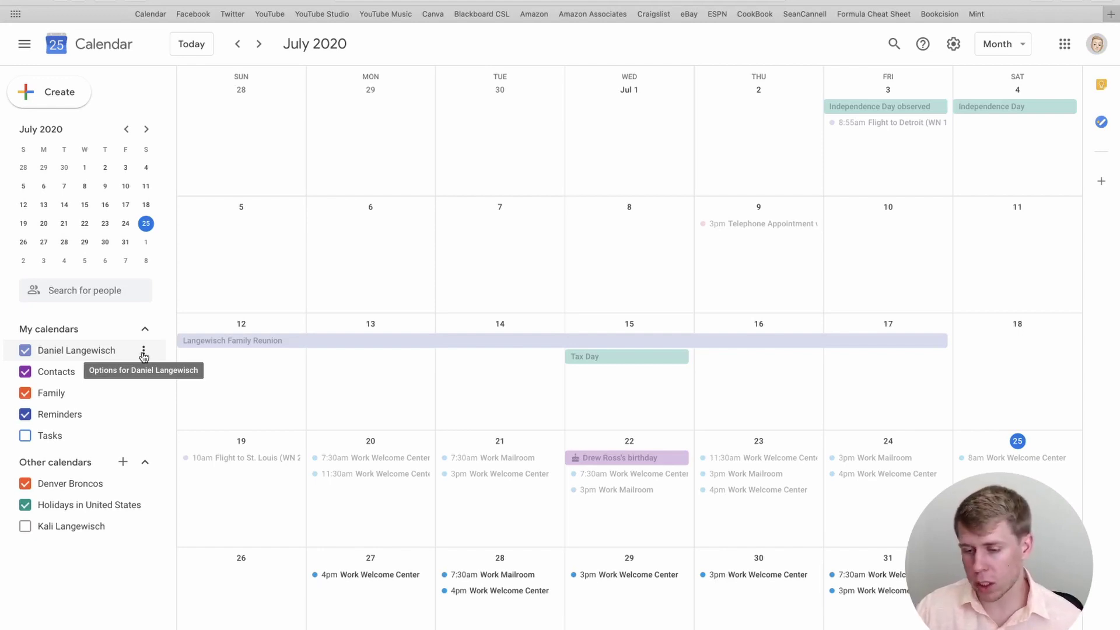
click(144, 354)
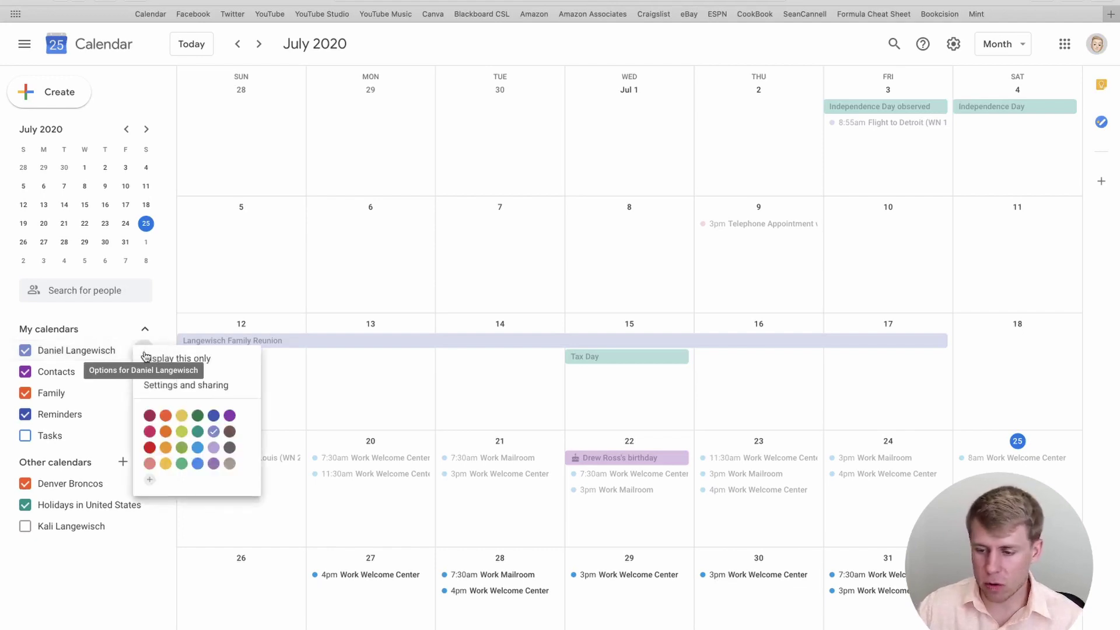
click(163, 385)
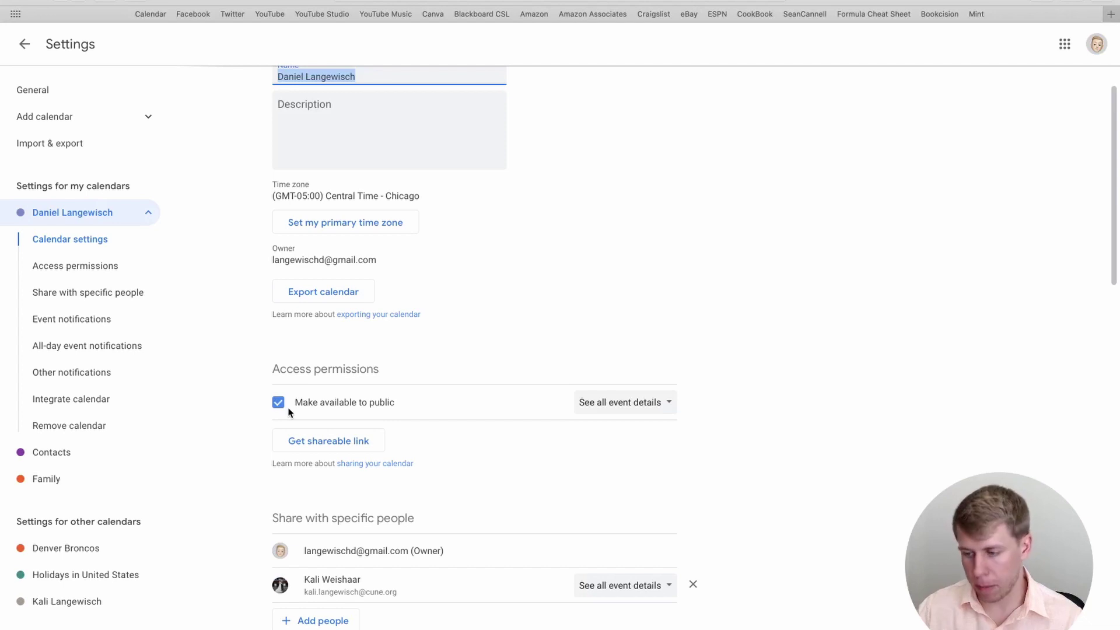
Copy the calendar's public URL from the Integrate calendar settings
scroll(289, 413, down, 5)
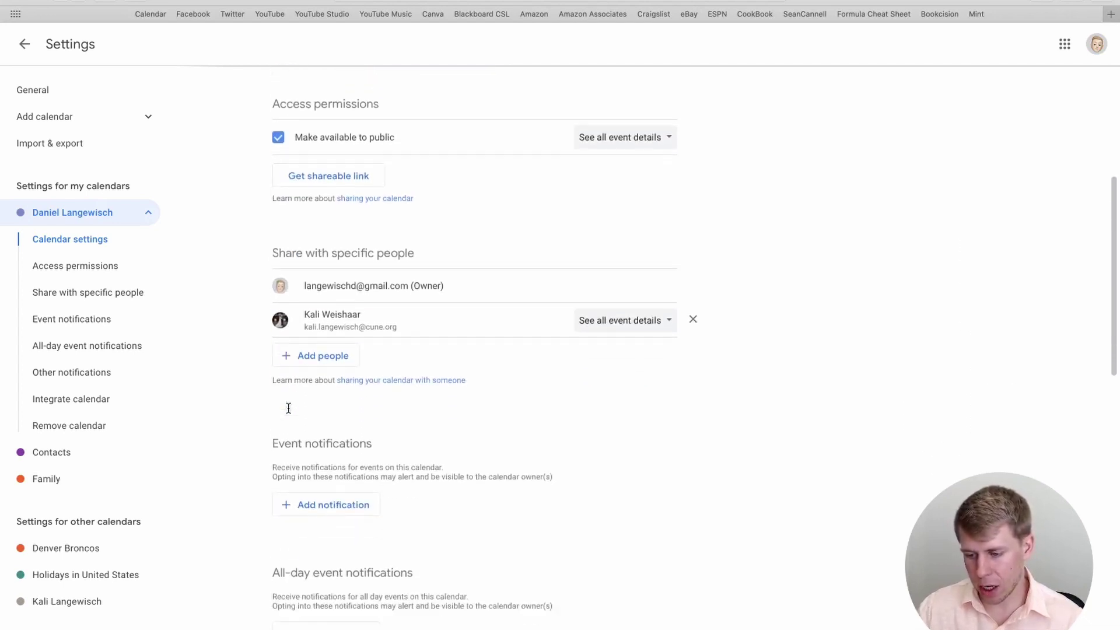
scroll(288, 408, down, 8)
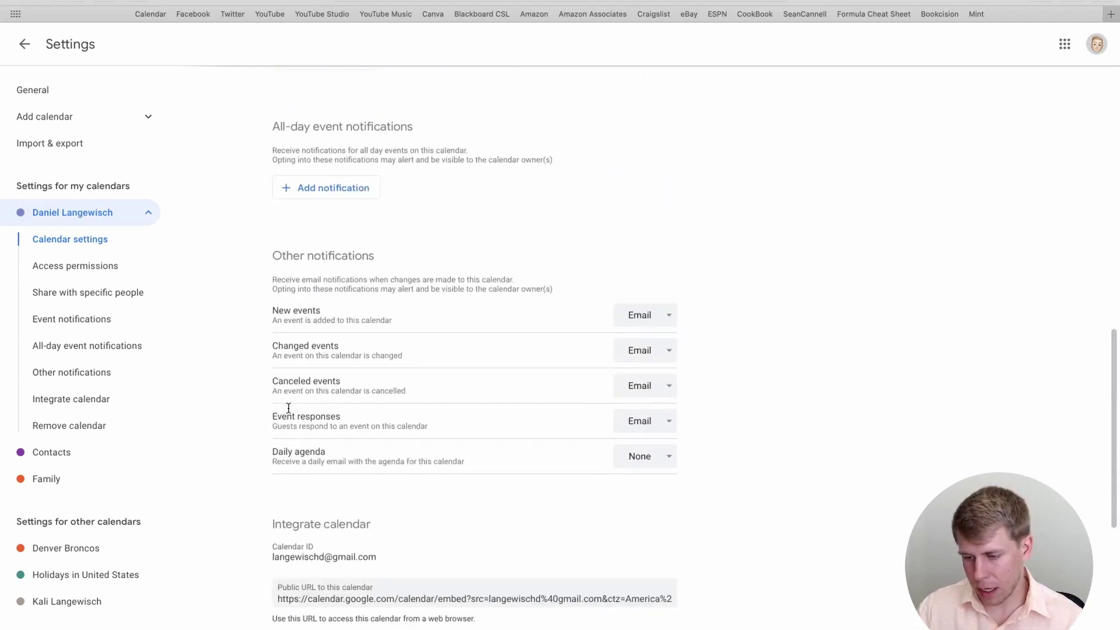
scroll(288, 408, down, 2)
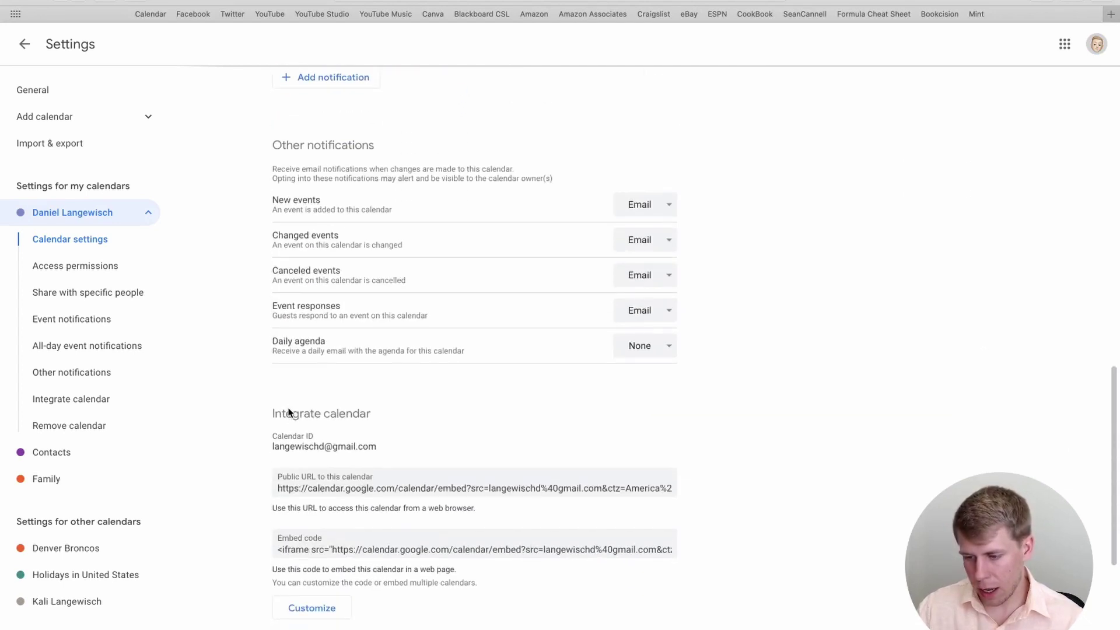
click(376, 490)
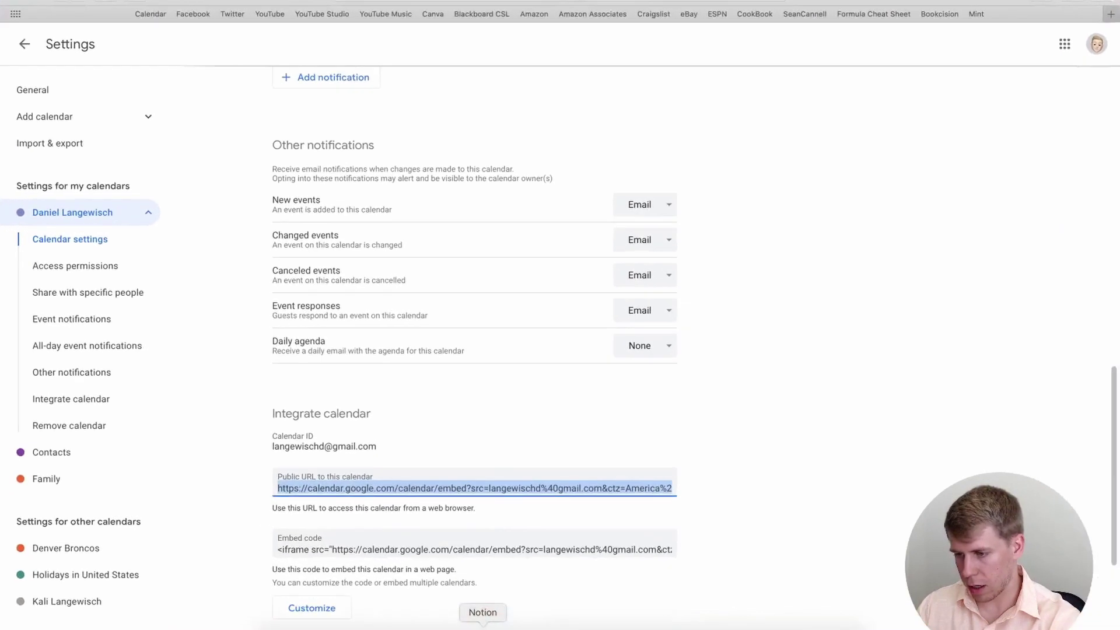
Switch to Notion and embed the copied public Google Calendar URL in a new embed block below the Create Workout template button
click(483, 628)
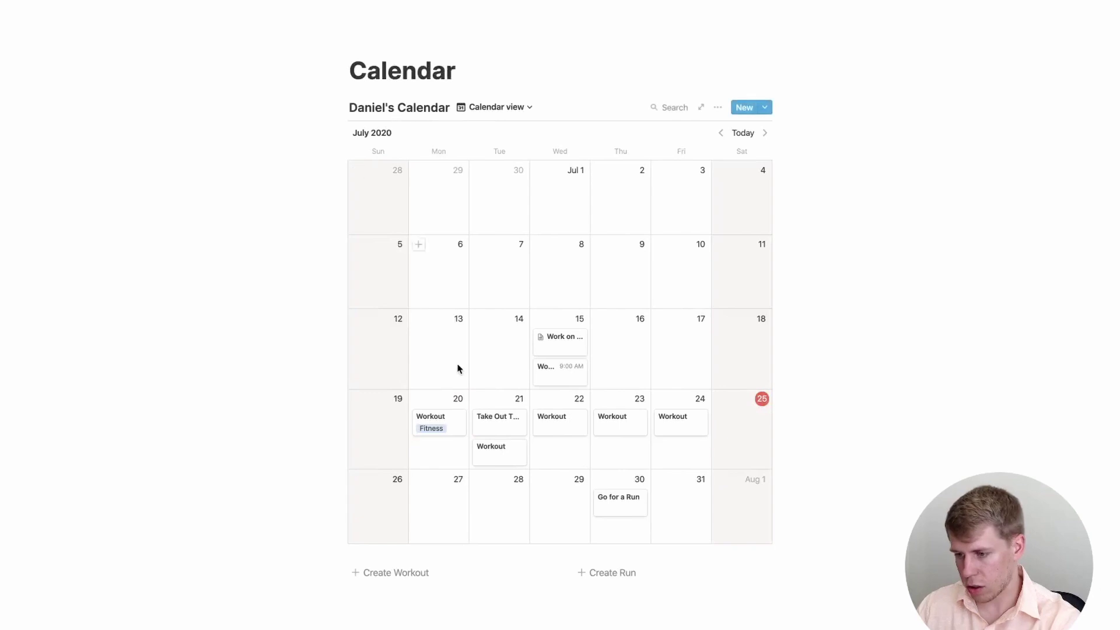
scroll(458, 368, down, 3)
click(370, 463)
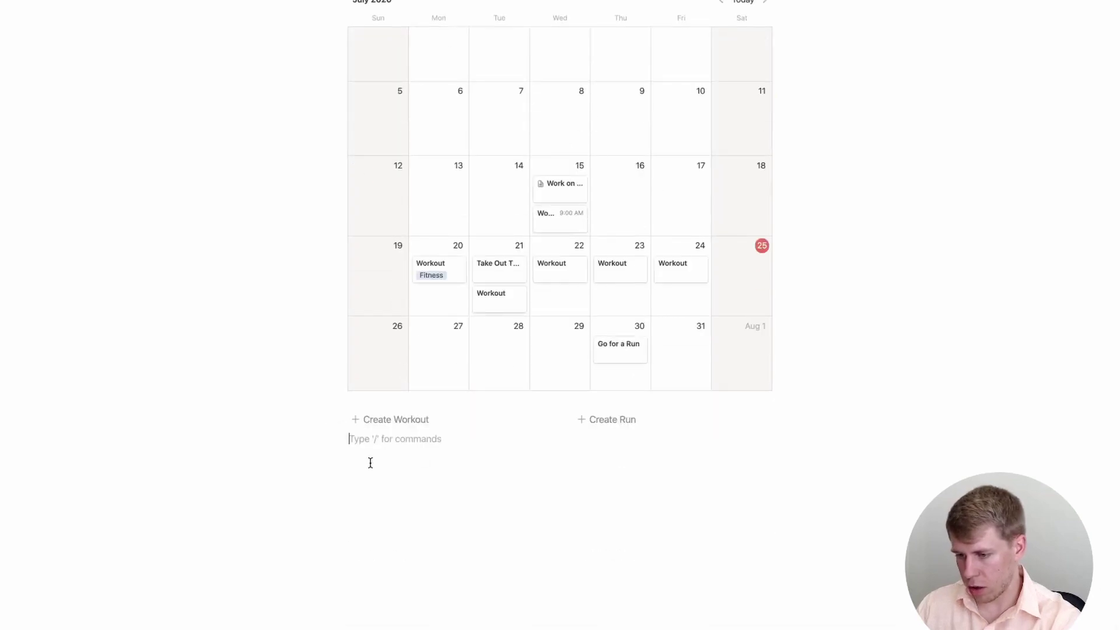
text(/)
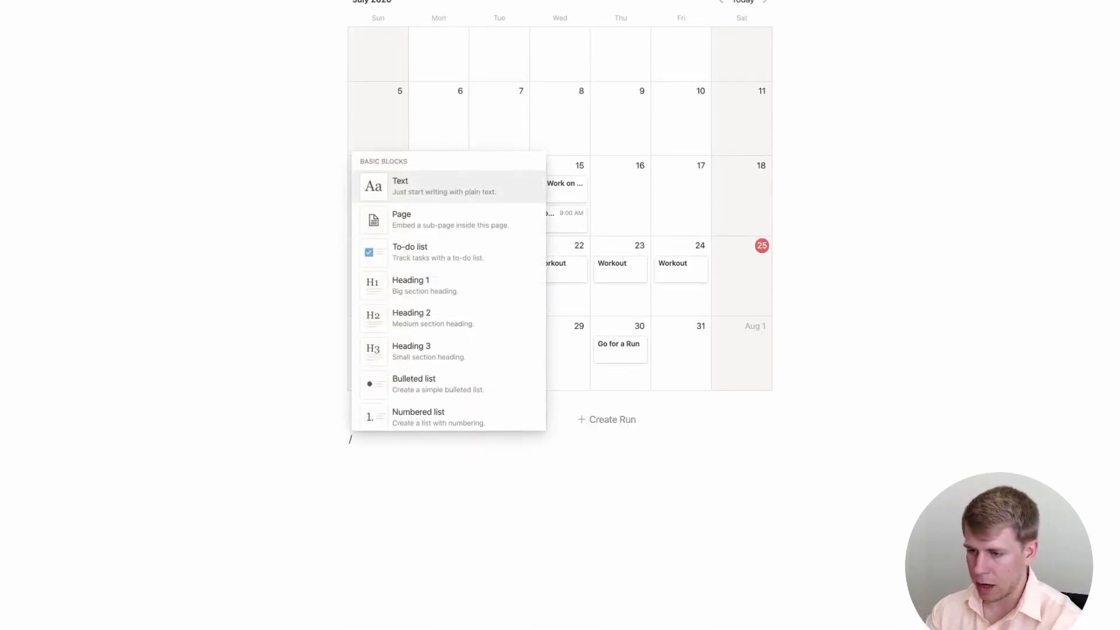
text(embe)
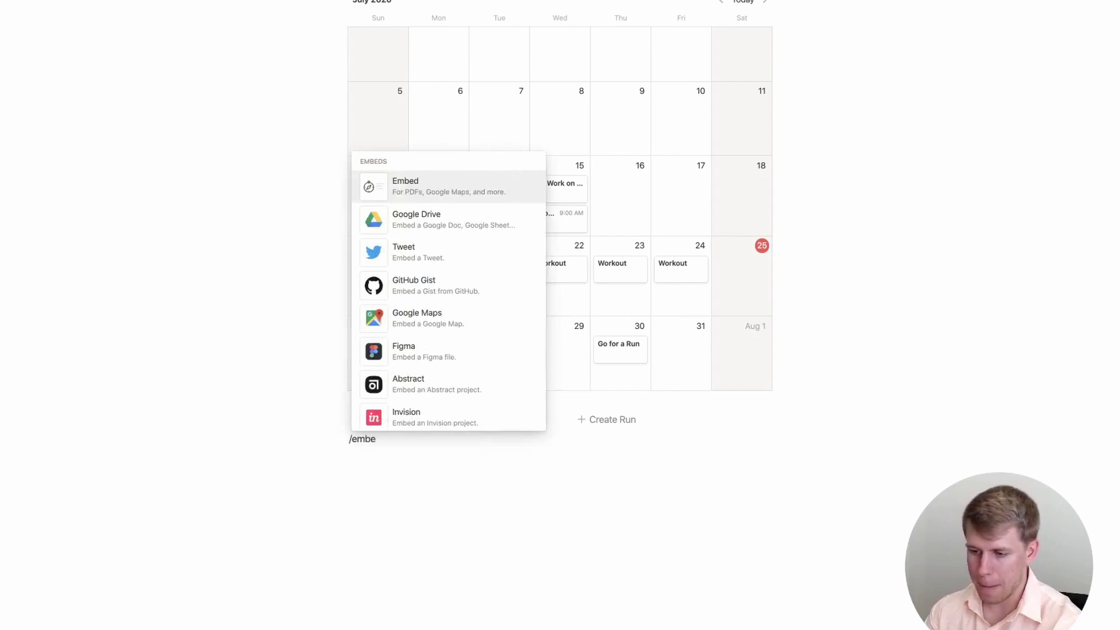
key(Return)
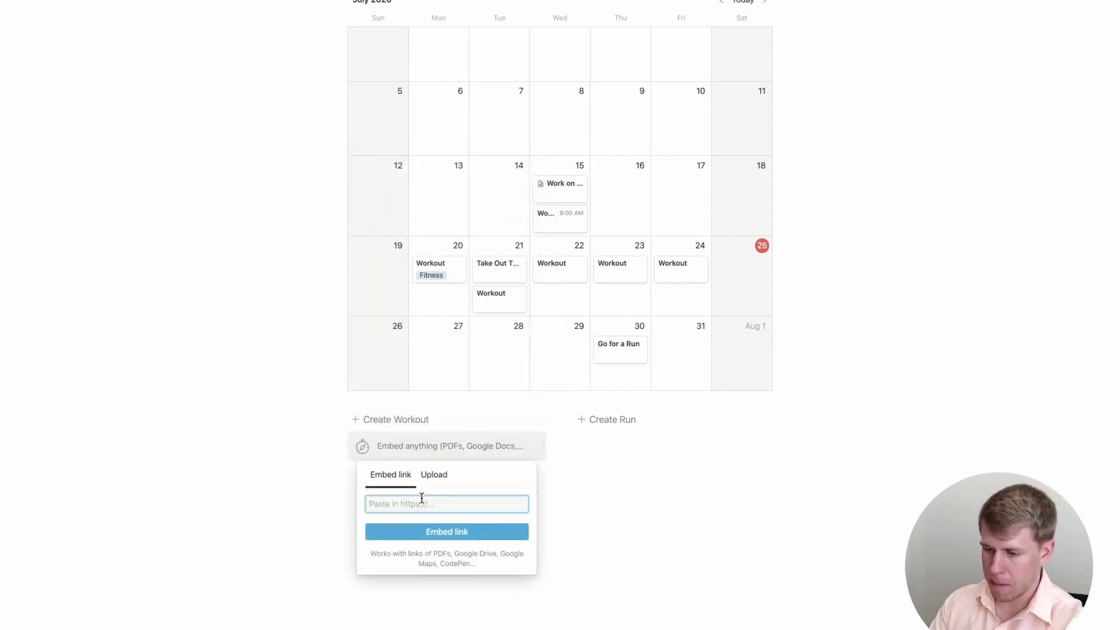
key(ctrl+v)
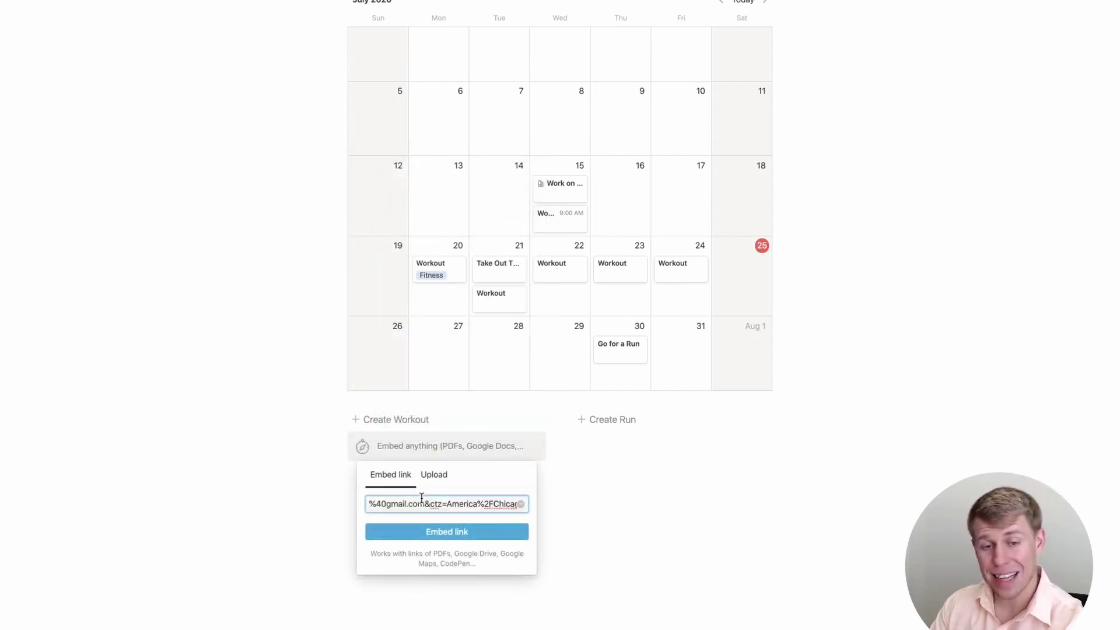
click(419, 532)
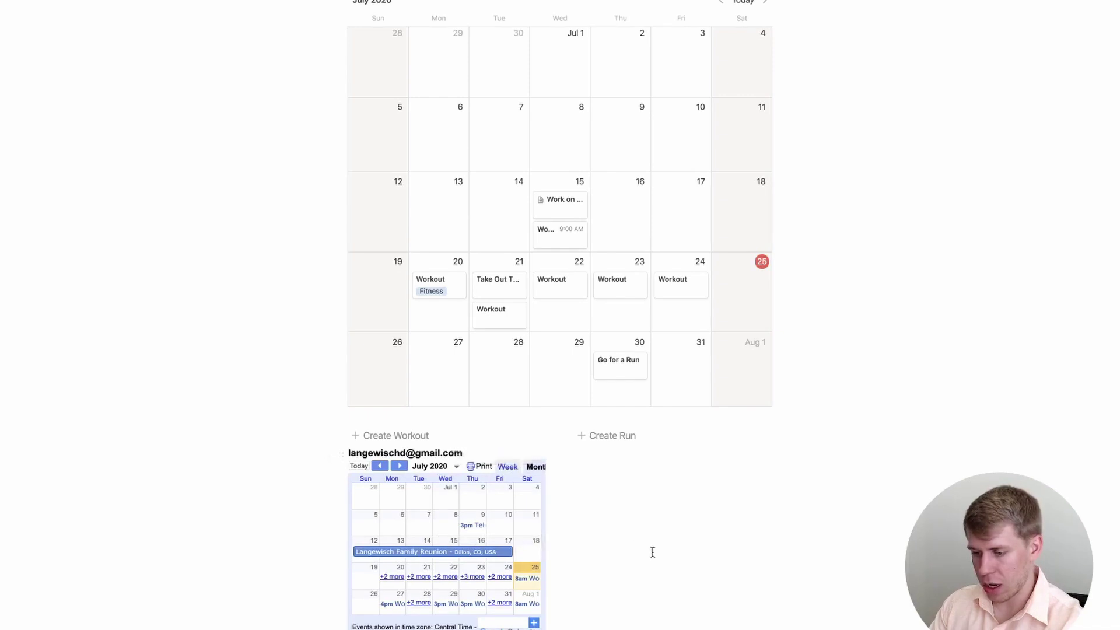
Widen the embedded Google Calendar, move it directly under the Calendar page title, and enlarge it slightly beyond the text width
scroll(653, 552, down, 2)
scroll(653, 552, down, 2)
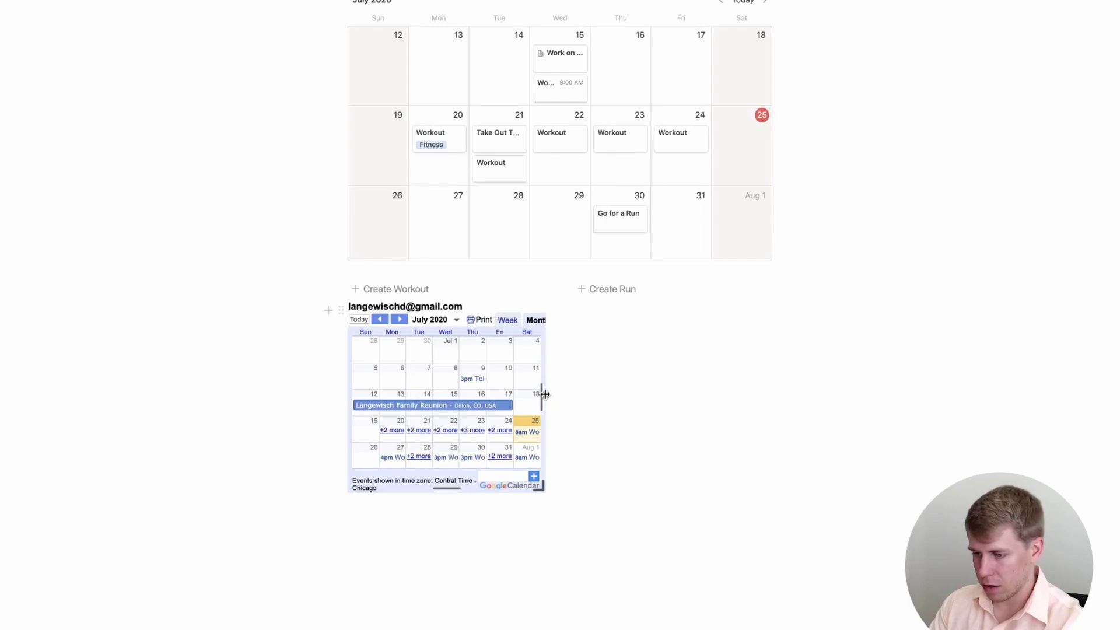
drag(564, 398, 878, 393)
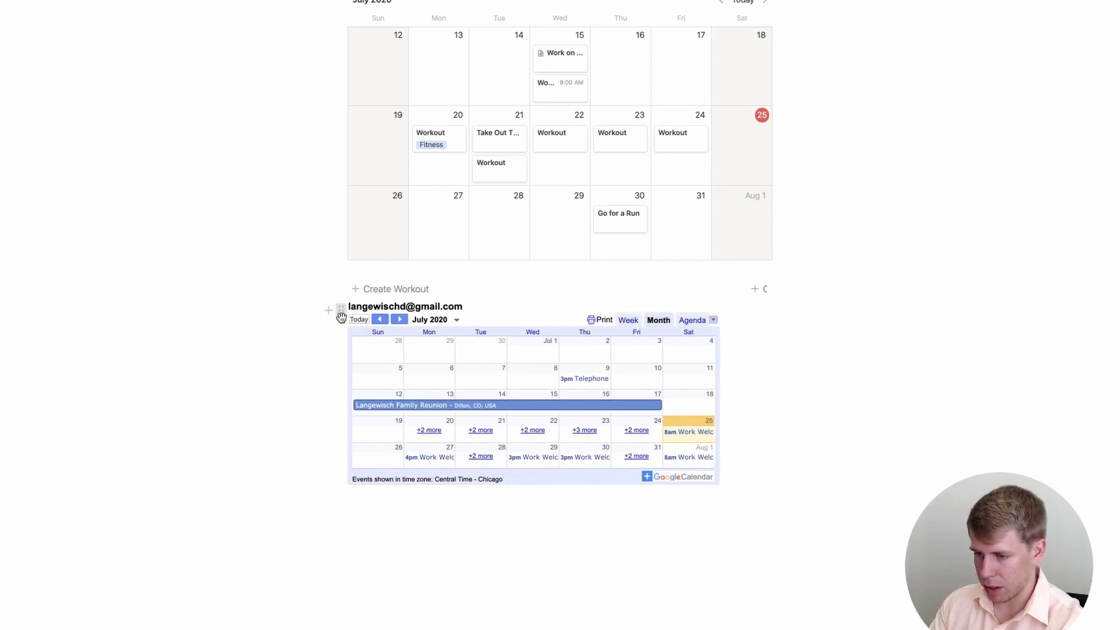
drag(340, 315, 343, 91)
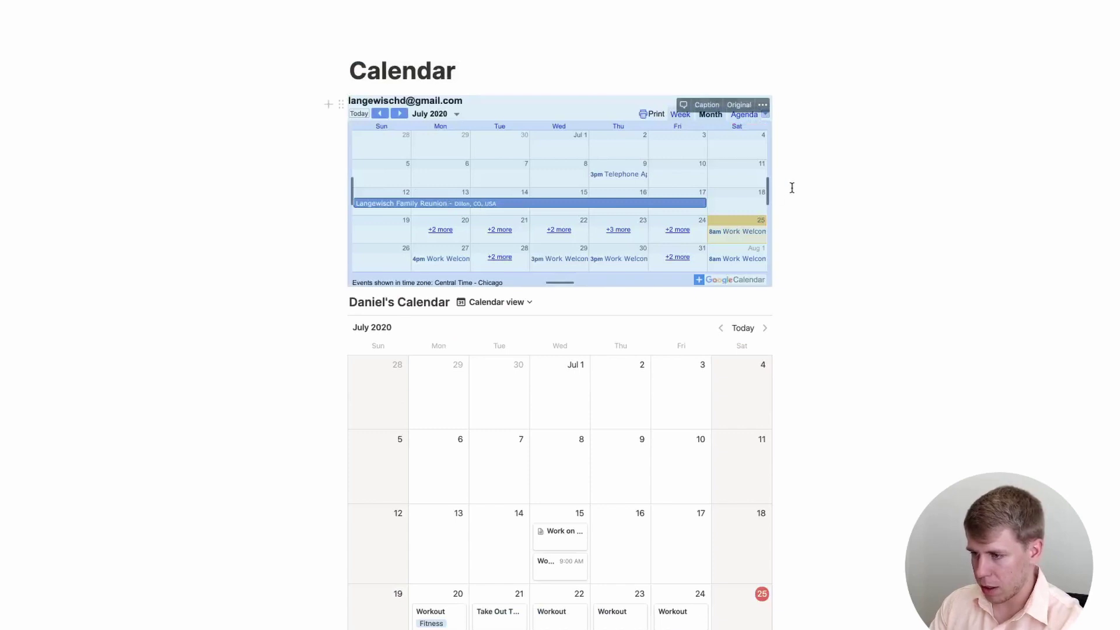
drag(768, 283, 789, 320)
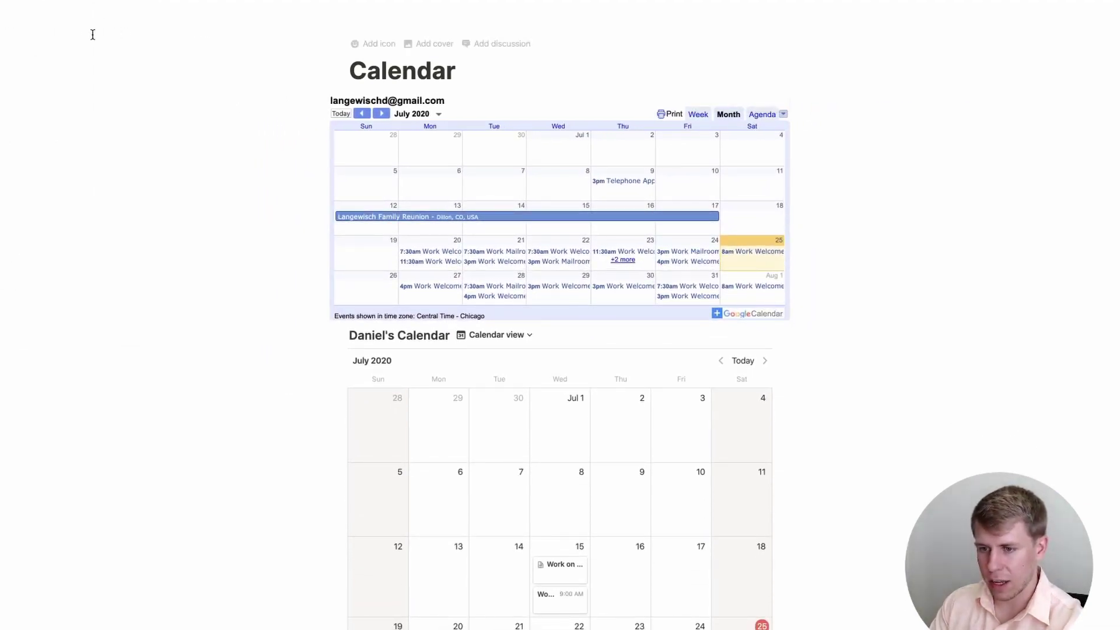
Switch to the owner's main Notion workspace and look over the Home Base page with its embedded Google Calendar
mouse_move(12, 175)
click(35, 9)
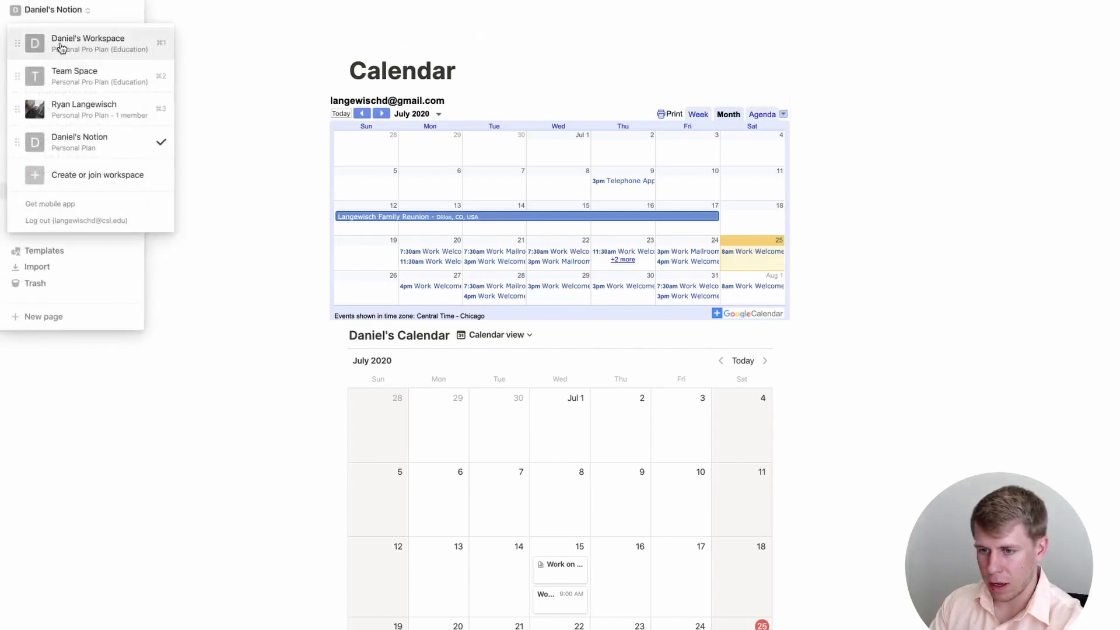
click(85, 39)
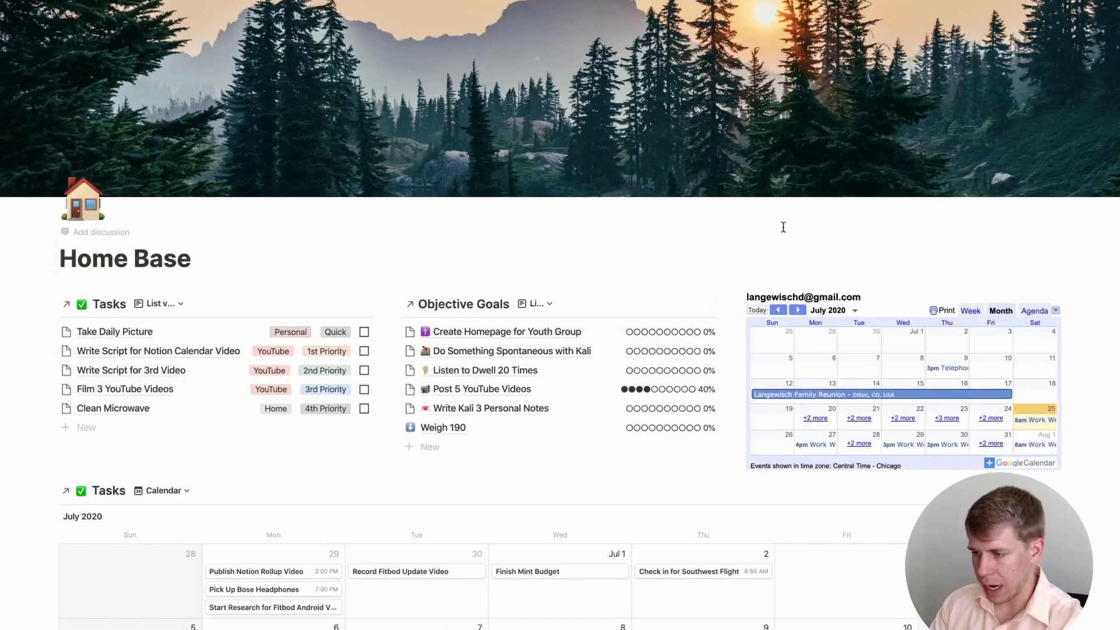
scroll(770, 234, down, 5)
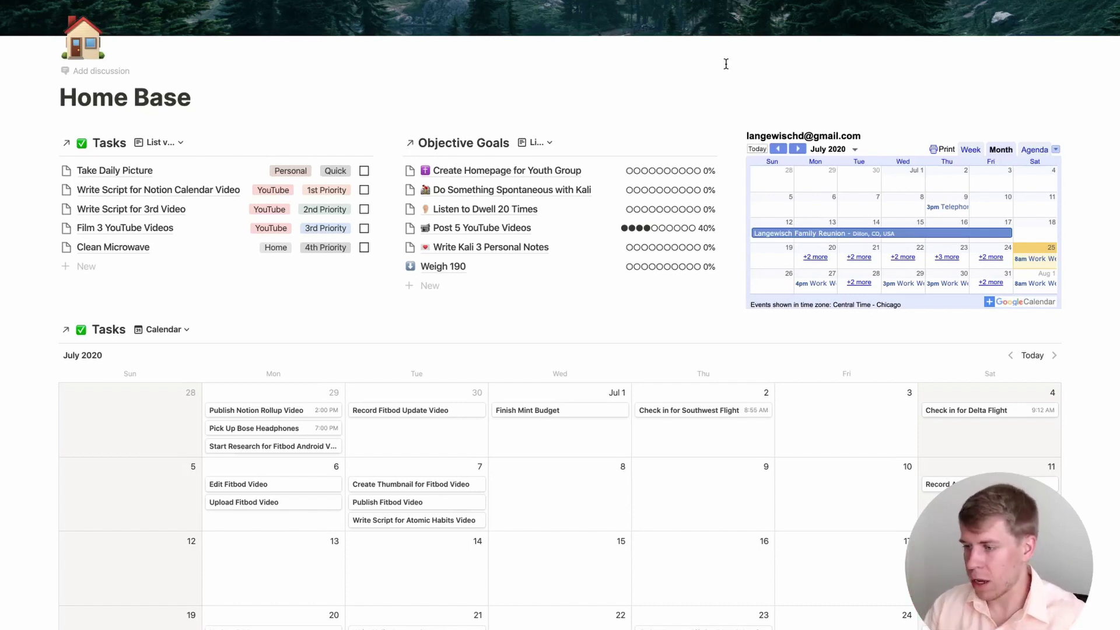
Page the embedded Google Calendar forward one month and back, and try its Agenda view before returning to Month view
click(798, 150)
click(779, 150)
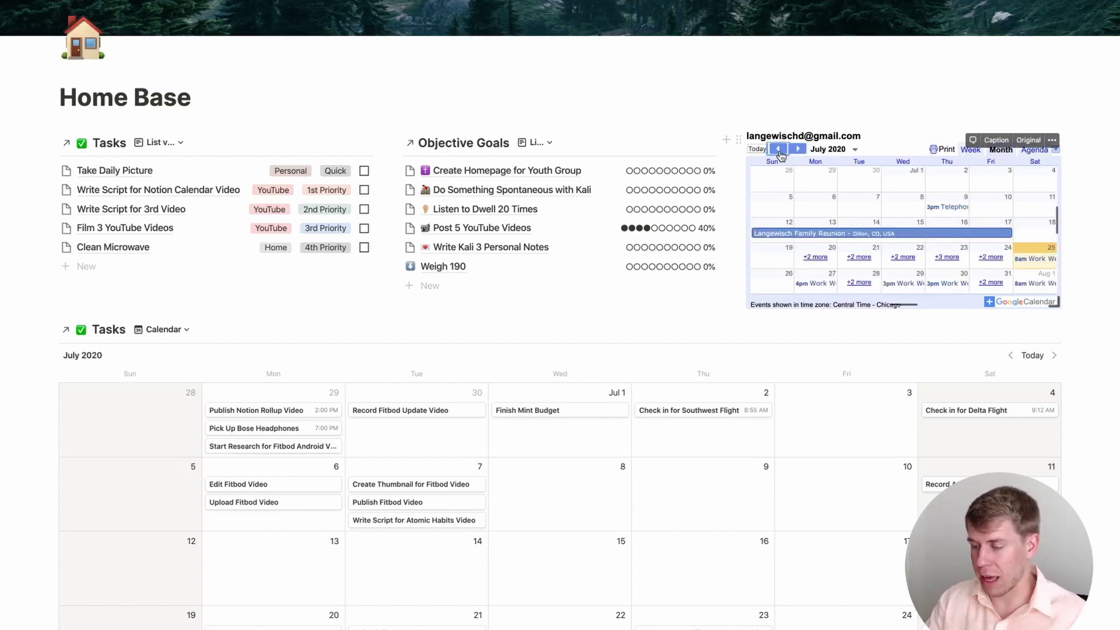
click(1030, 150)
click(1007, 152)
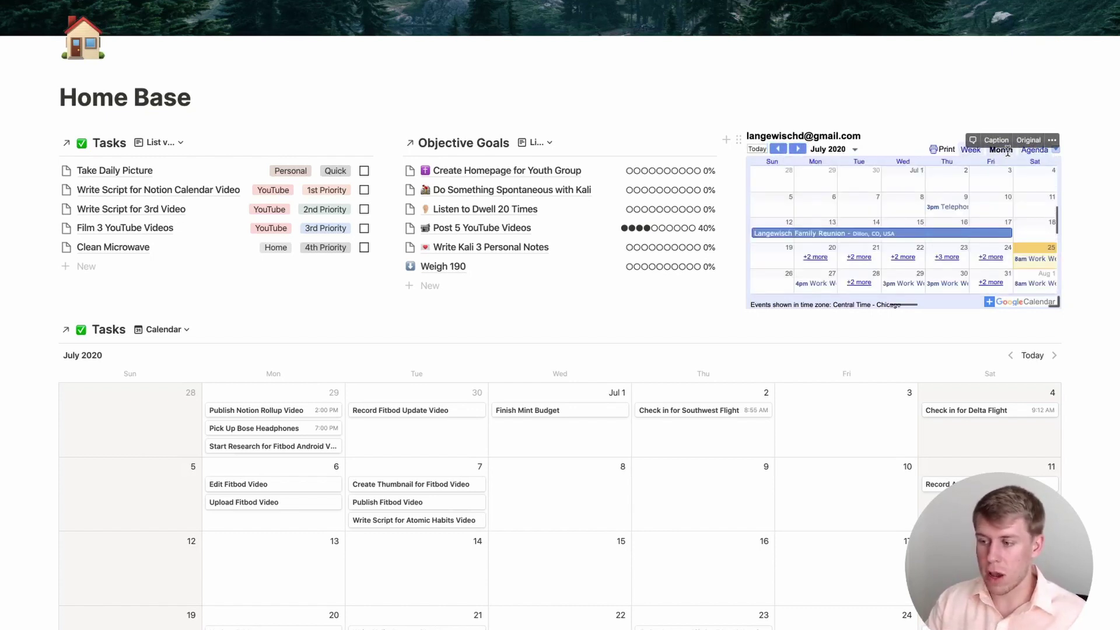